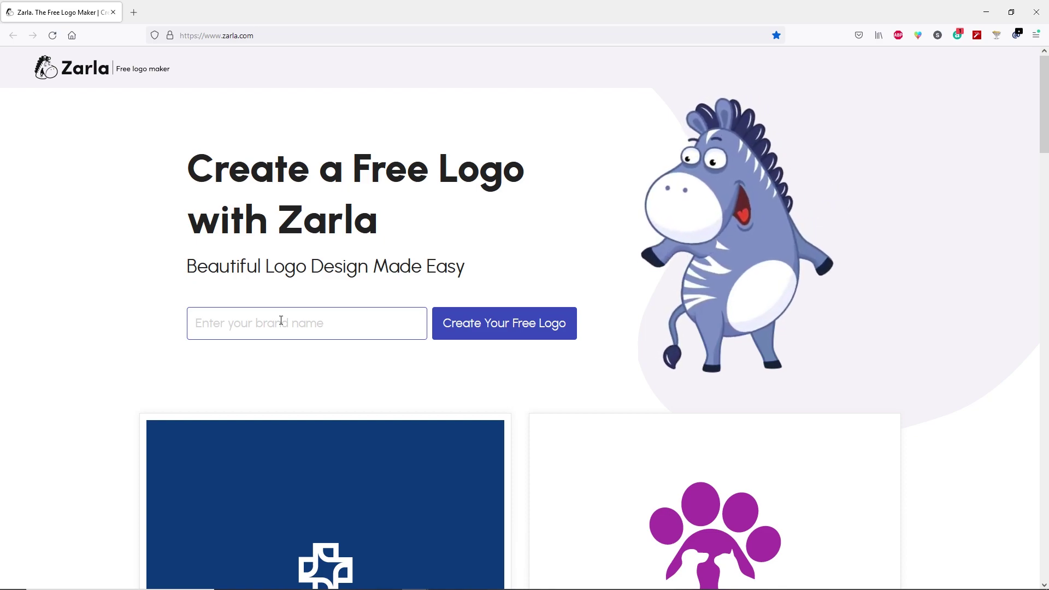
Step: Enter the brand name 'foodie' and start creating the free logo
click(281, 321)
text(foodie)
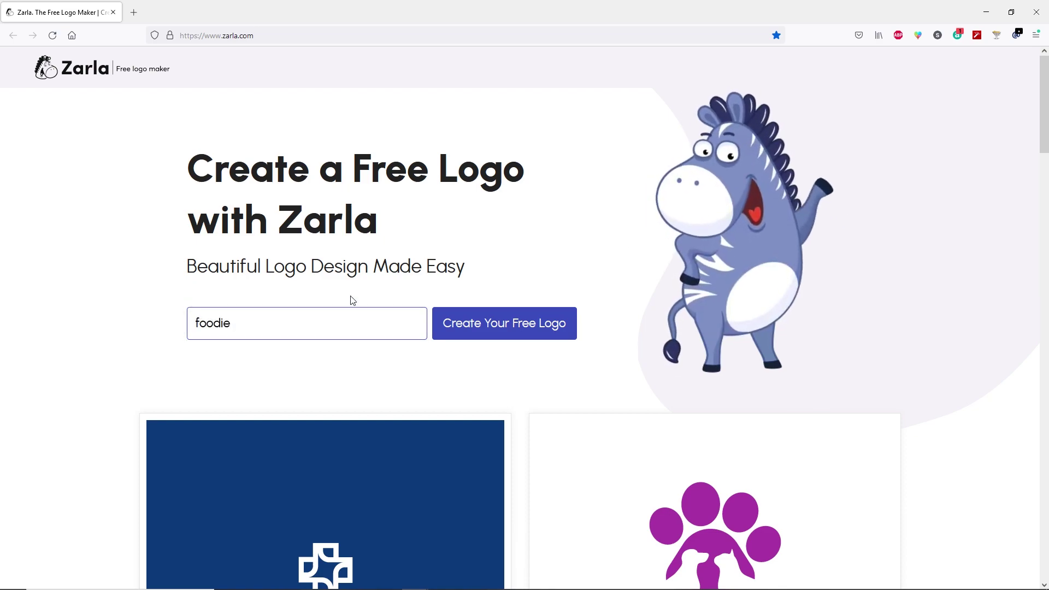
click(502, 326)
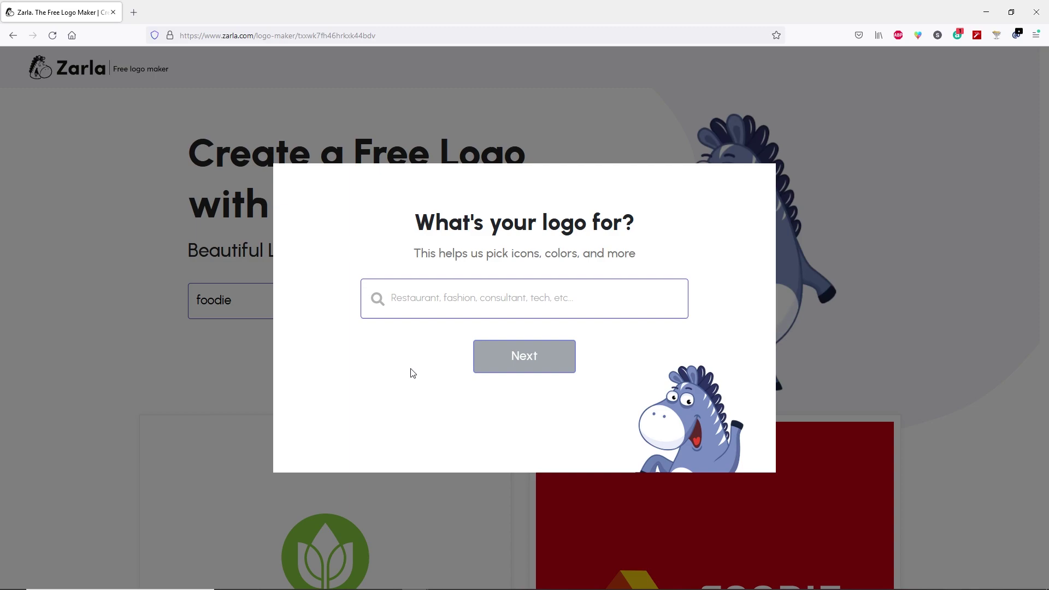
Step: Choose Restaurant as the industry and continue without a slogan
click(428, 302)
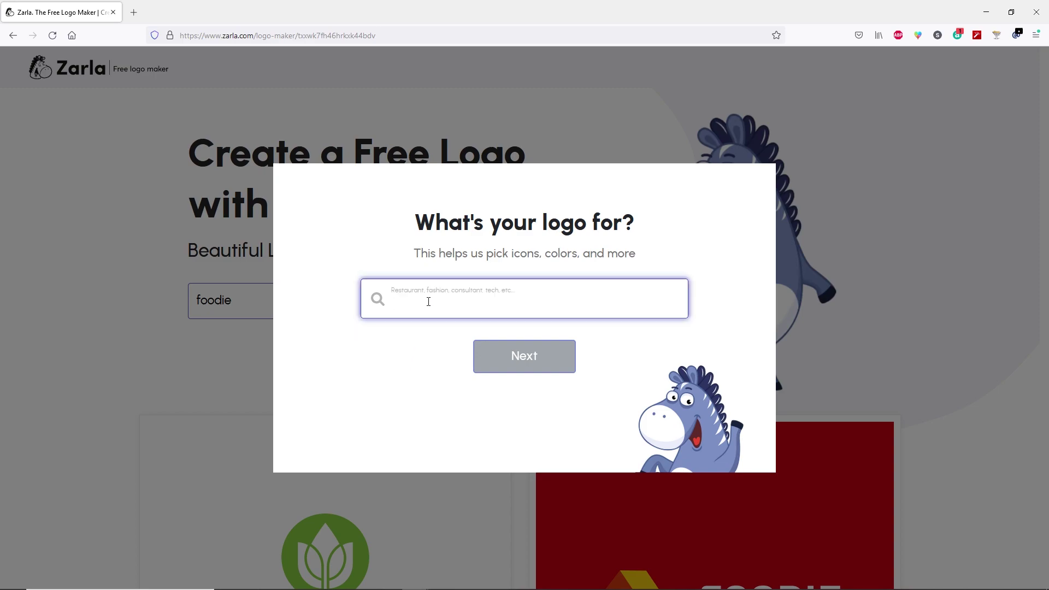
text(res)
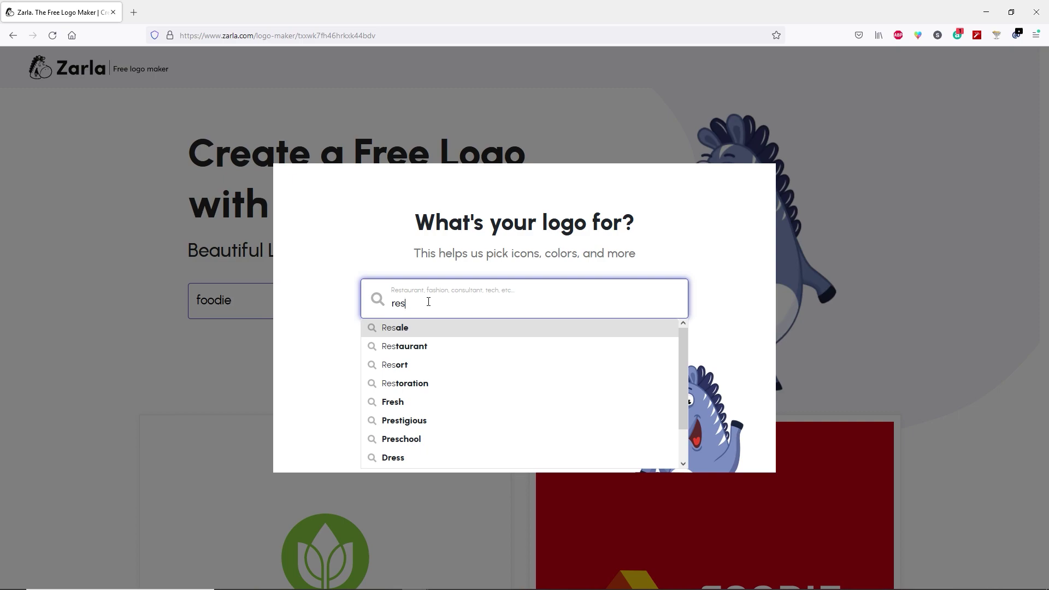
key(Return)
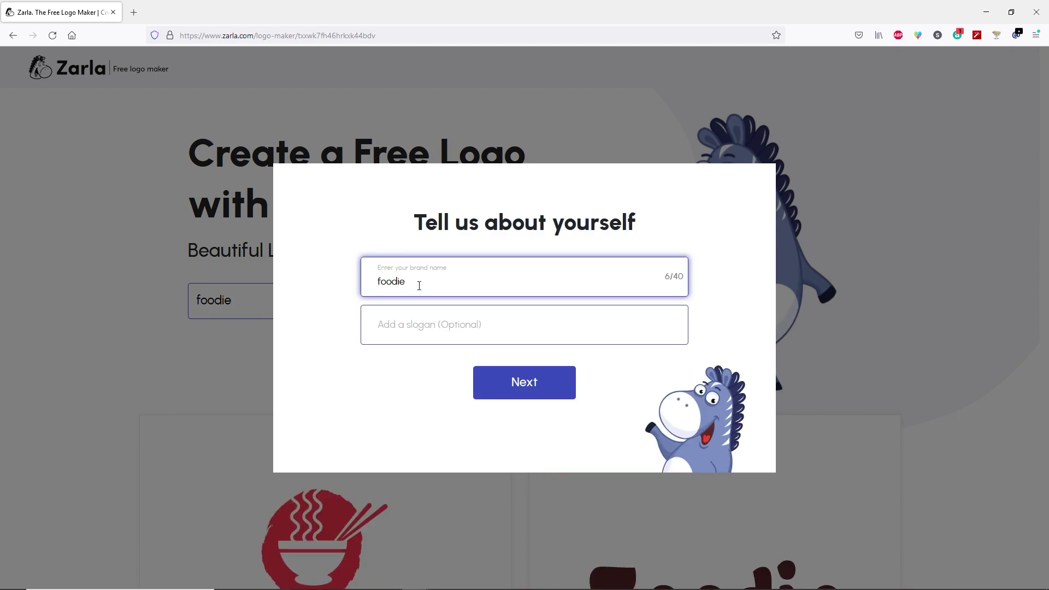
click(427, 324)
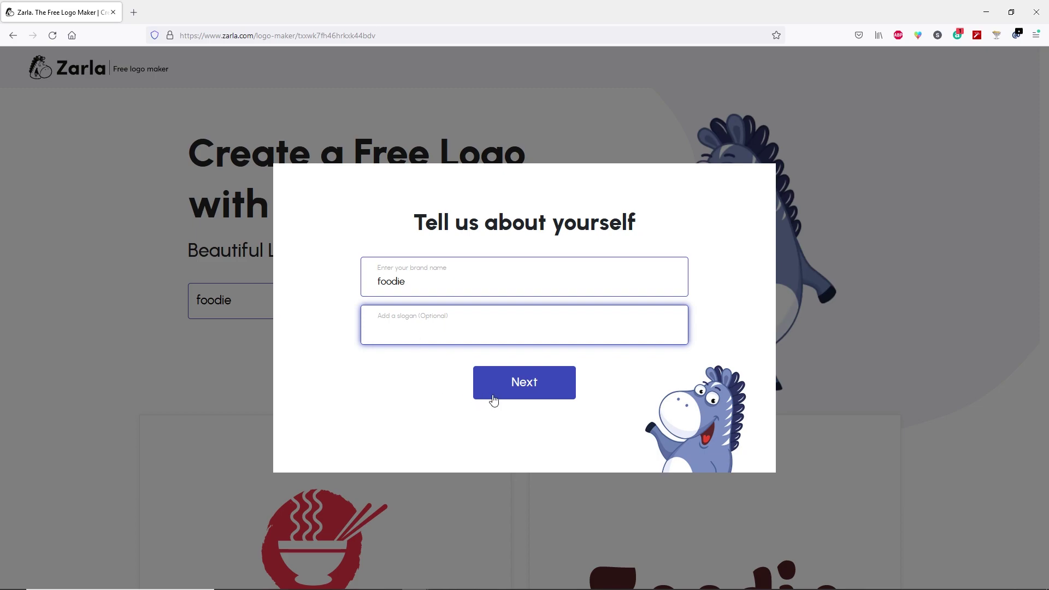
click(541, 394)
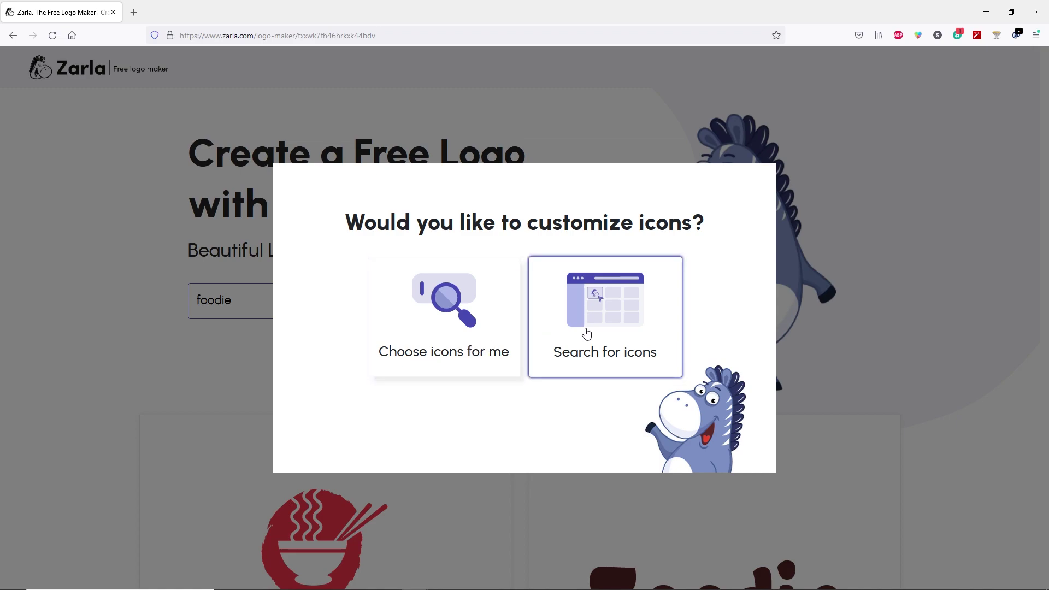
Step: Let Zarla pick icons automatically, browse the Foodie designs and load more logos
click(445, 363)
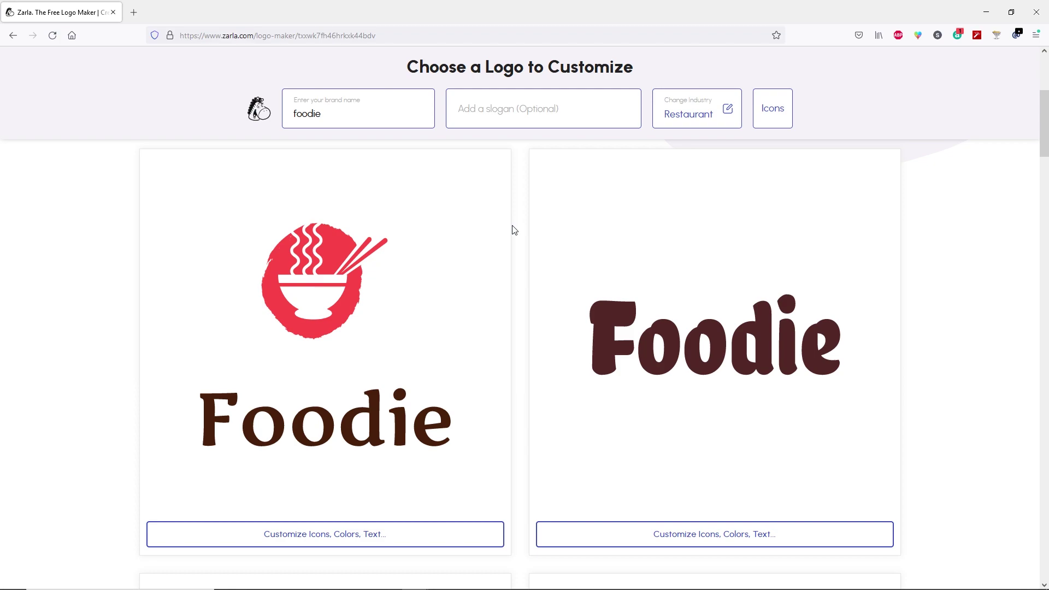
scroll(514, 229, down, 10)
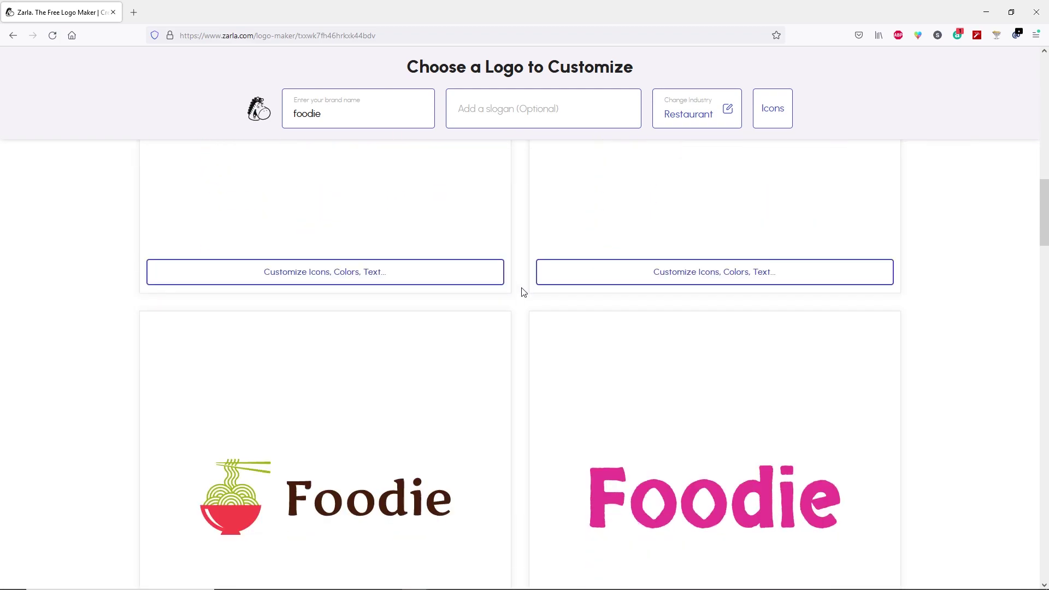
scroll(522, 292, down, 10)
scroll(521, 308, down, 8)
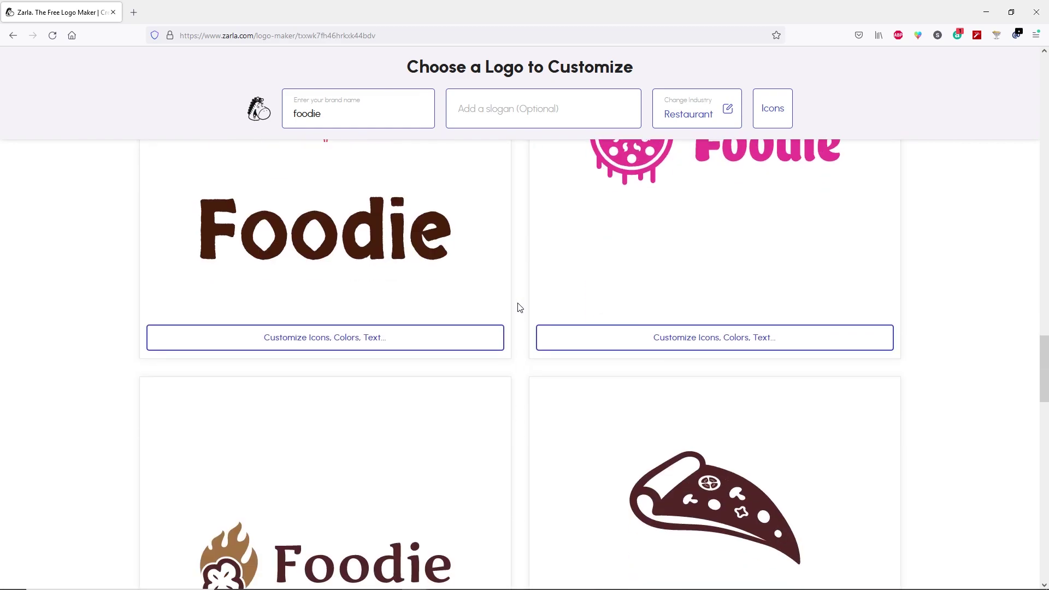
scroll(519, 308, down, 5)
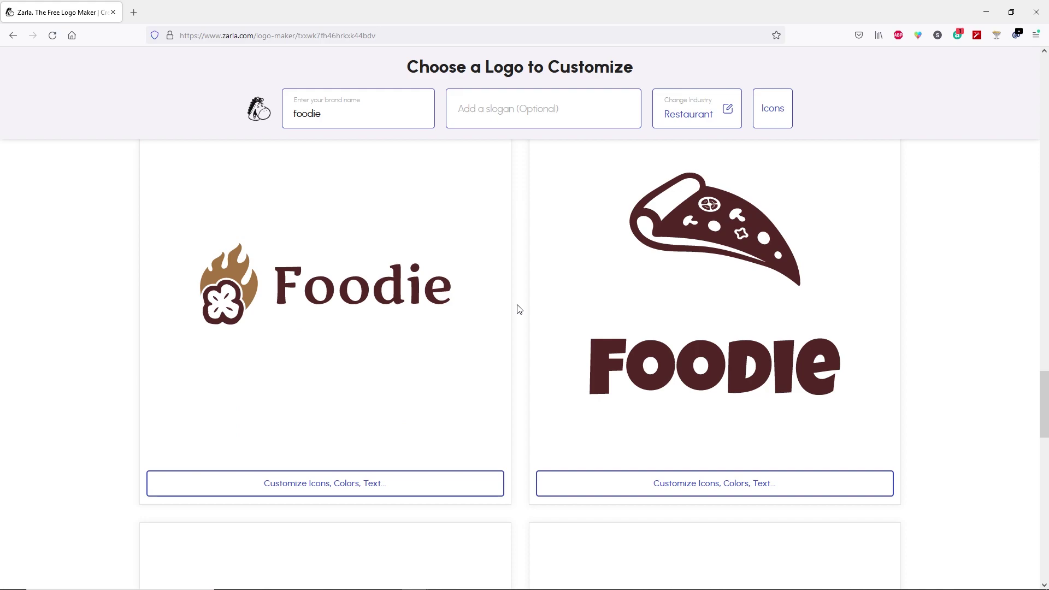
scroll(519, 310, down, 7)
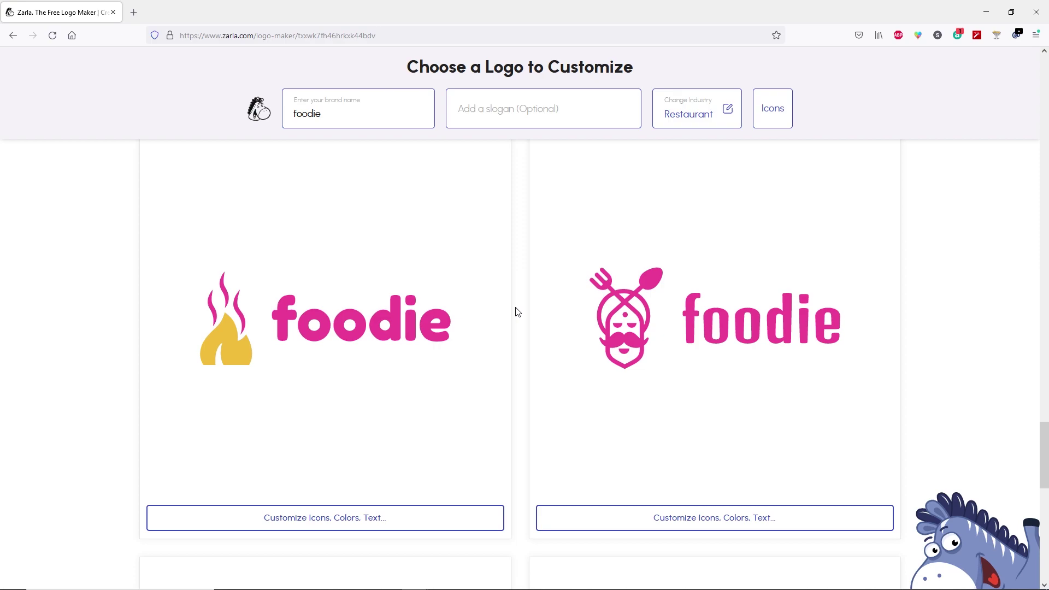
scroll(518, 312, down, 13)
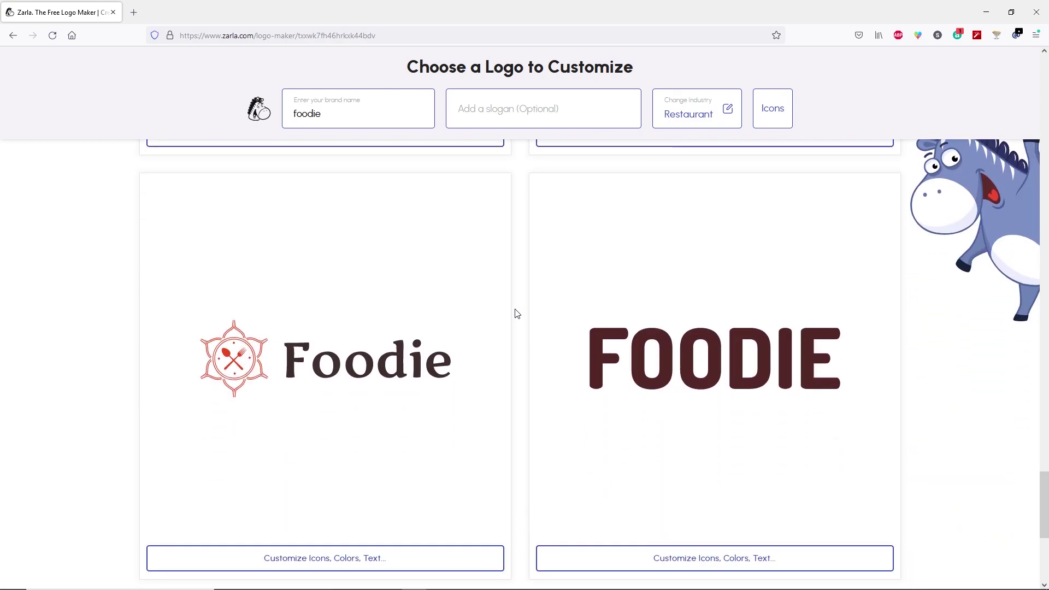
click(515, 314)
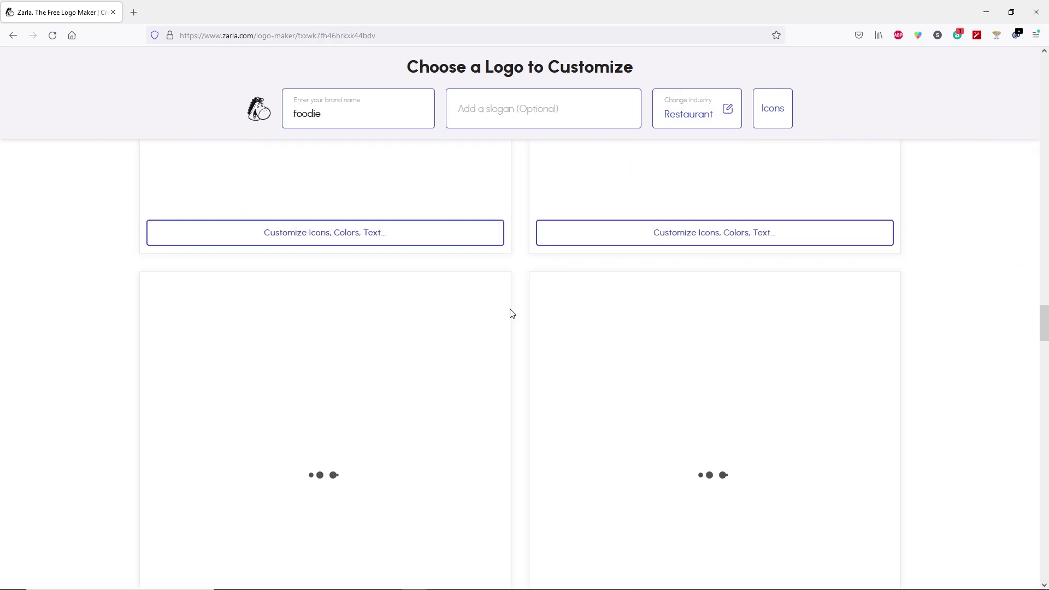
scroll(516, 317, down, 4)
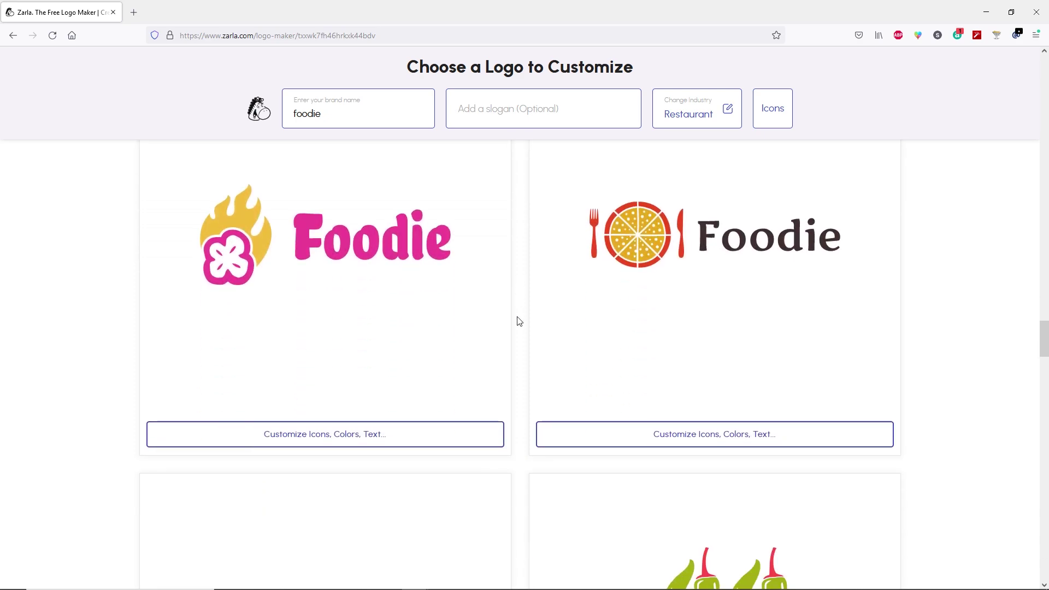
Step: Edit the pink flame logo, recolouring its icon purple (#A81BCD) and yellow (#EFE31E)
click(299, 445)
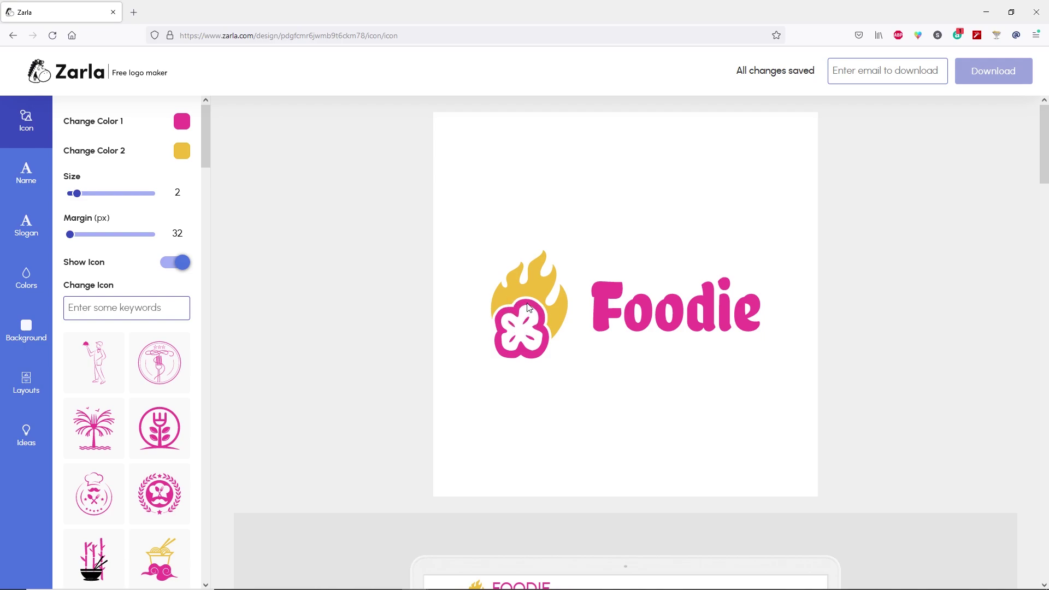
click(181, 122)
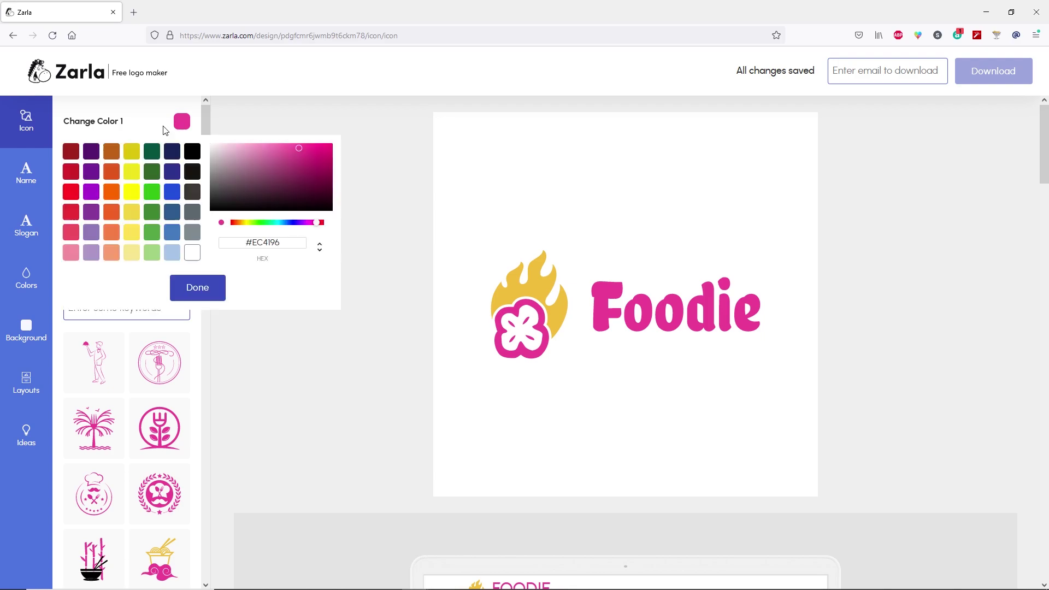
click(92, 192)
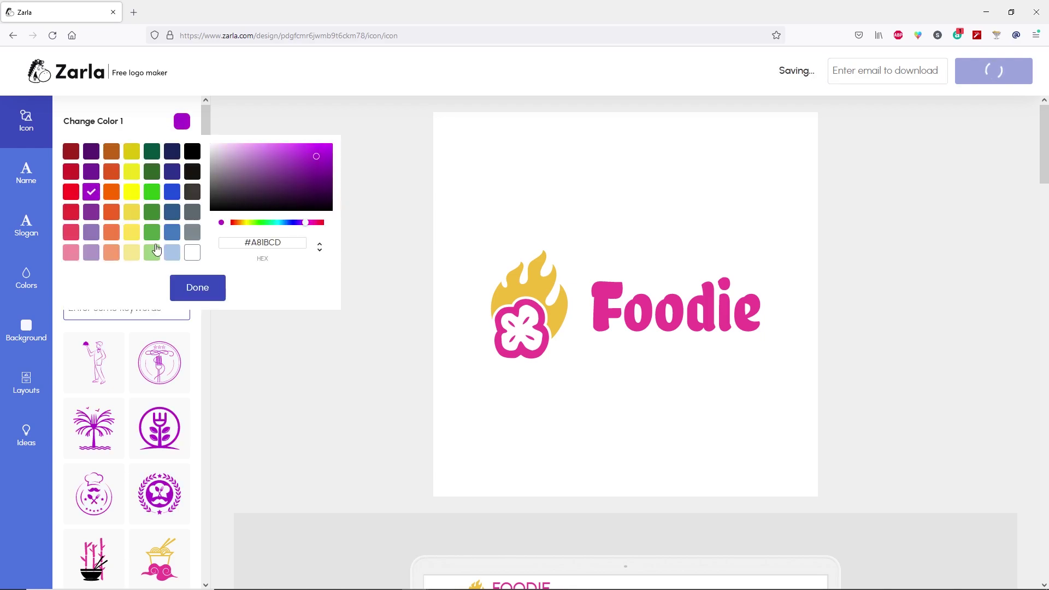
click(211, 295)
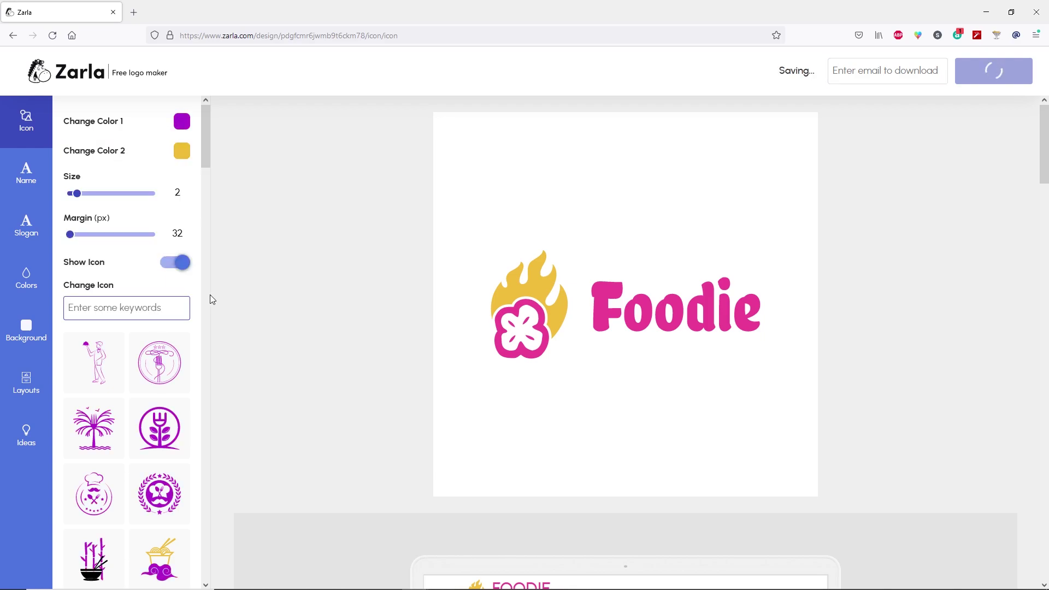
click(181, 153)
click(131, 202)
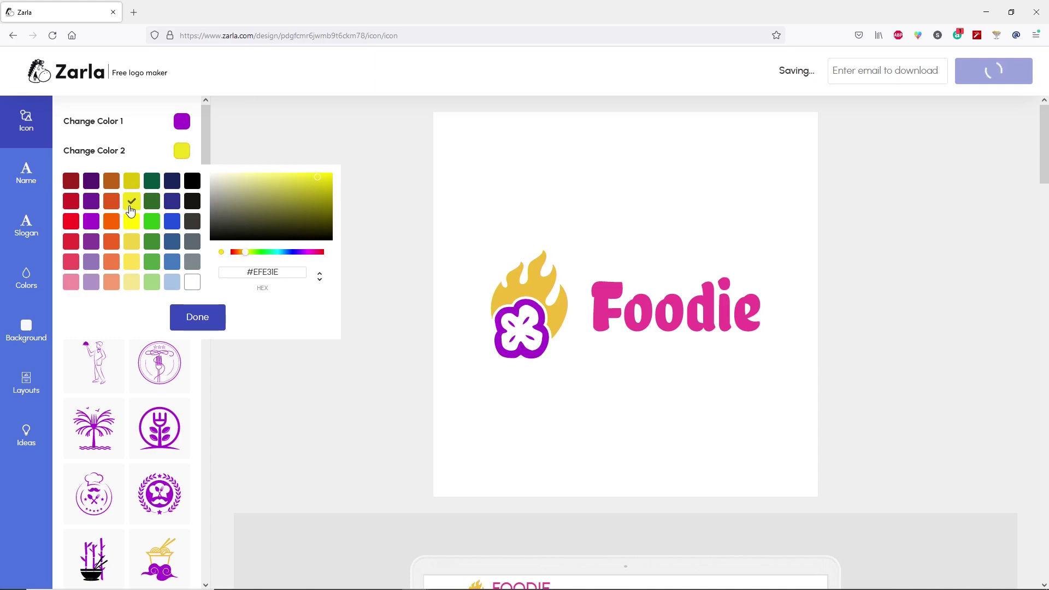
click(195, 320)
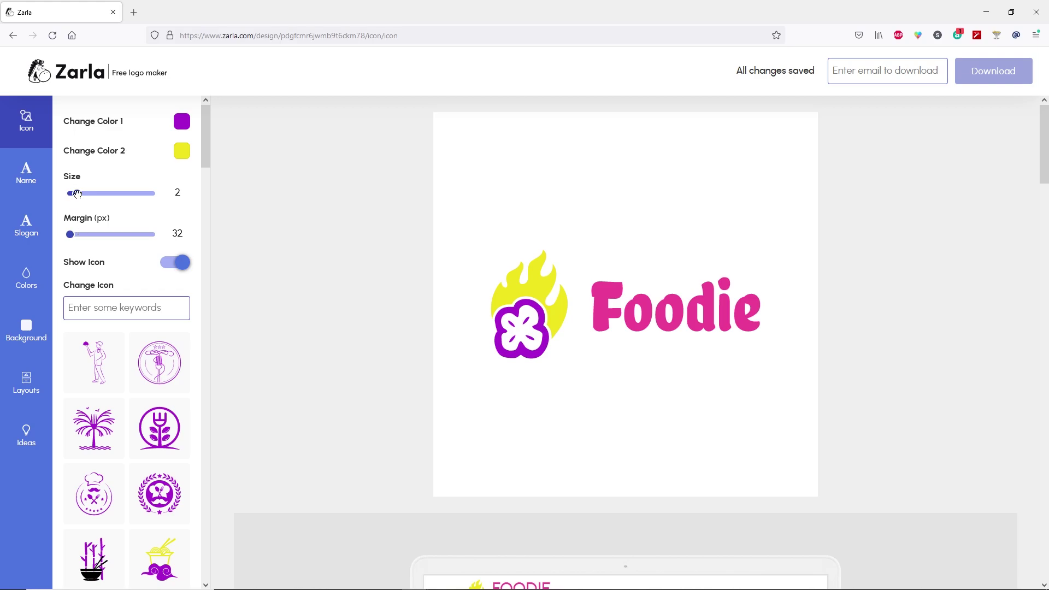
click(179, 197)
key(BackSpace)
text(10)
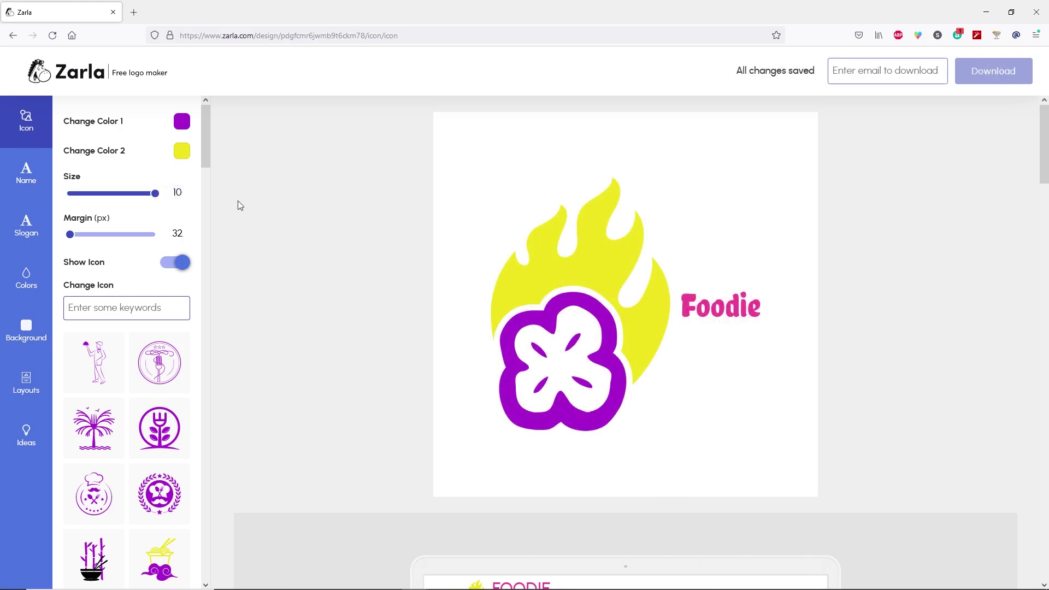
key(BackSpace)
key(BackSpace)
text(2)
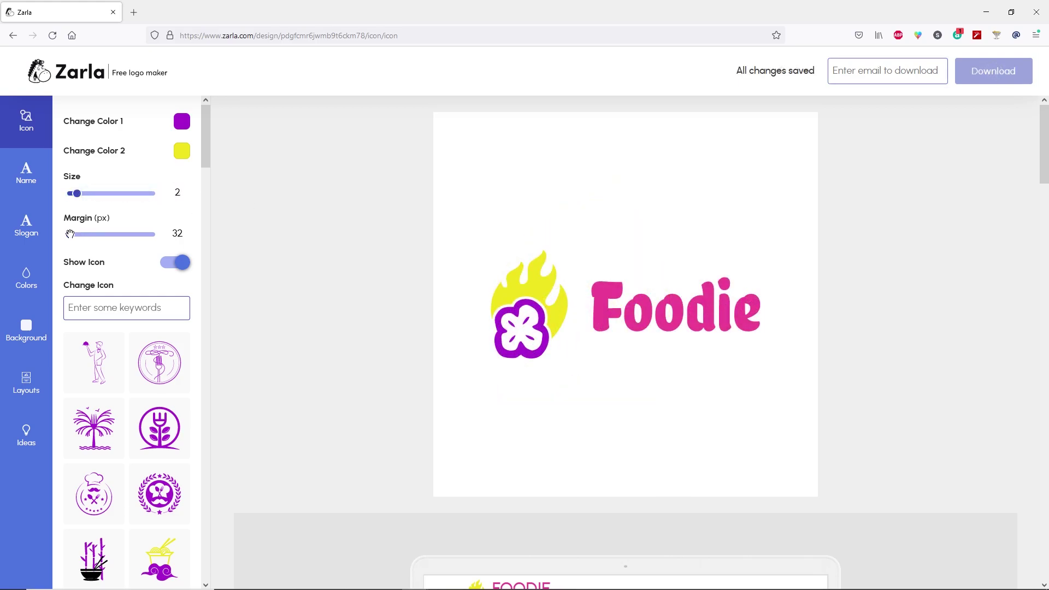
drag(70, 234, 80, 235)
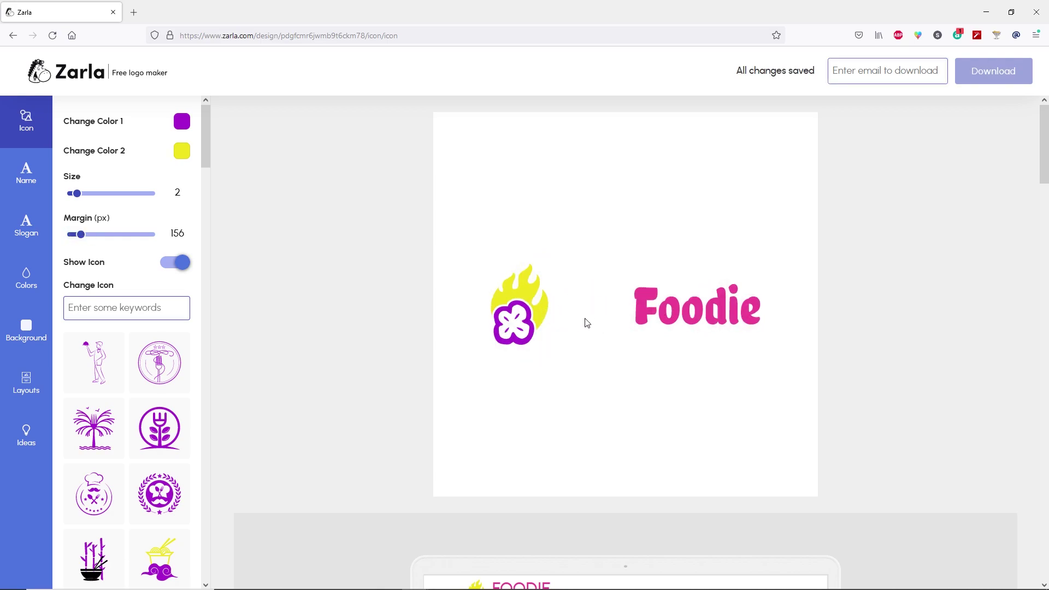
drag(81, 235, 73, 235)
double_click(178, 234)
text(0)
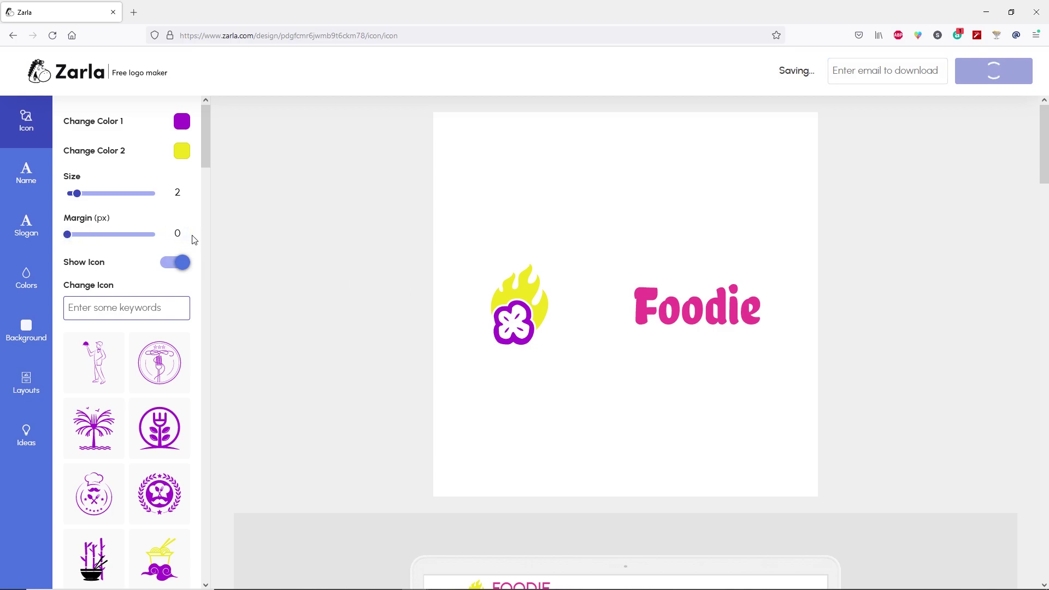
Step: Show the icon and replace it with the shrimp-and-fish icon from a 'restaurant' search
click(170, 265)
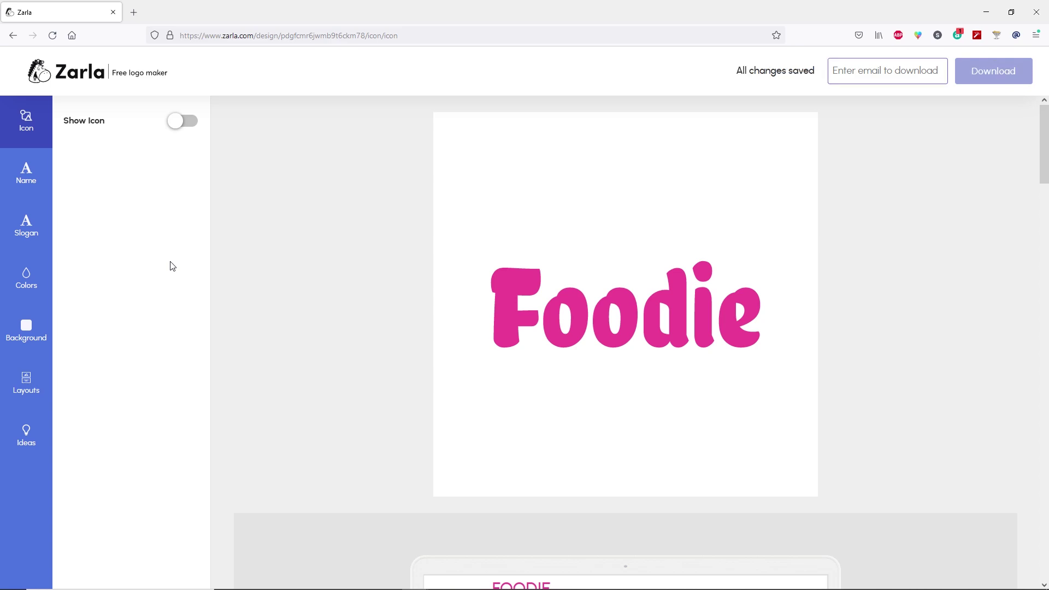
click(192, 127)
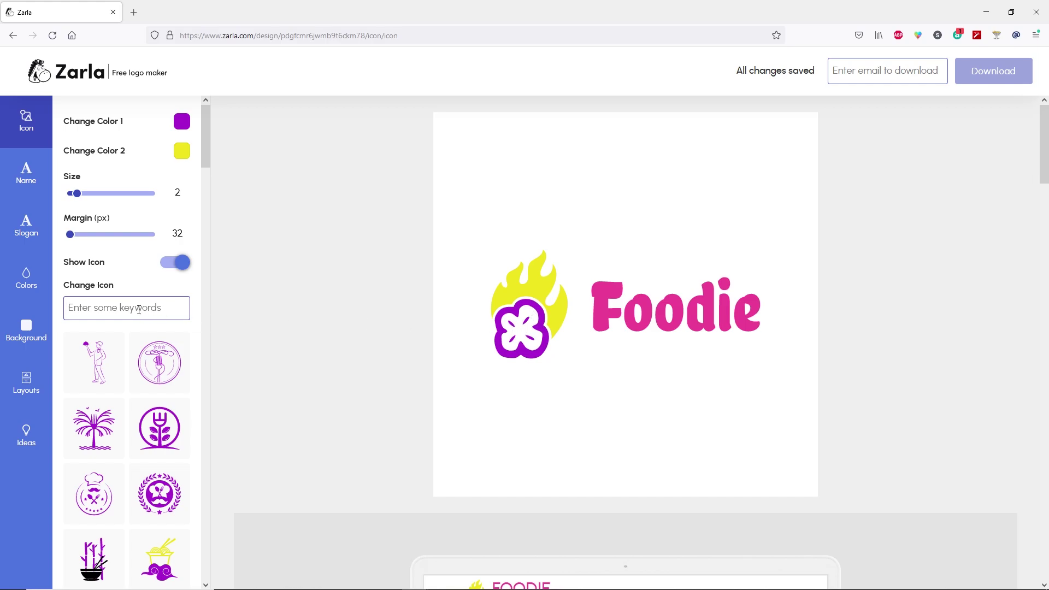
text(restaurant)
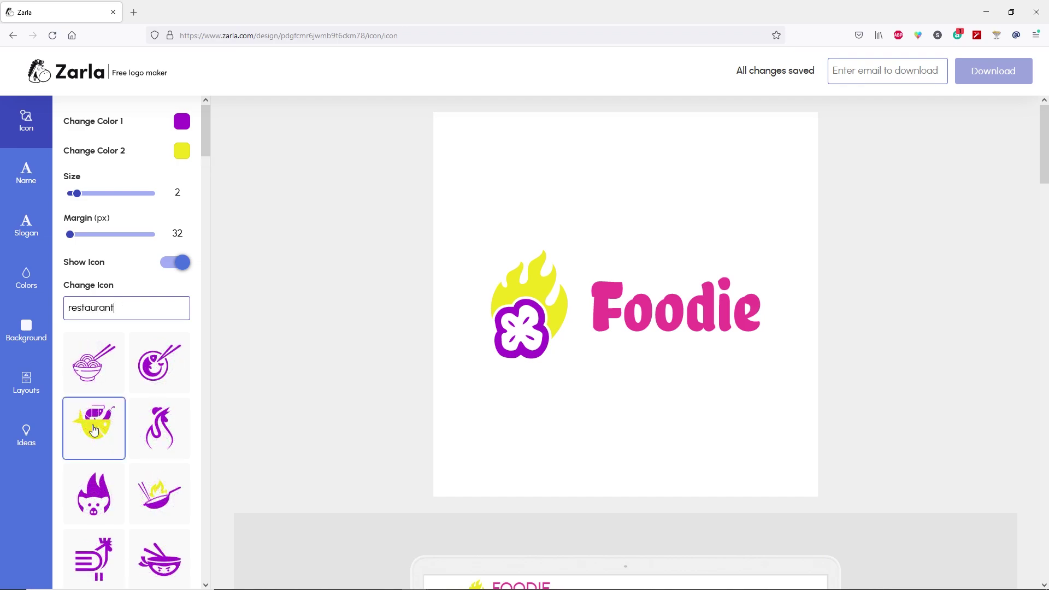
click(94, 431)
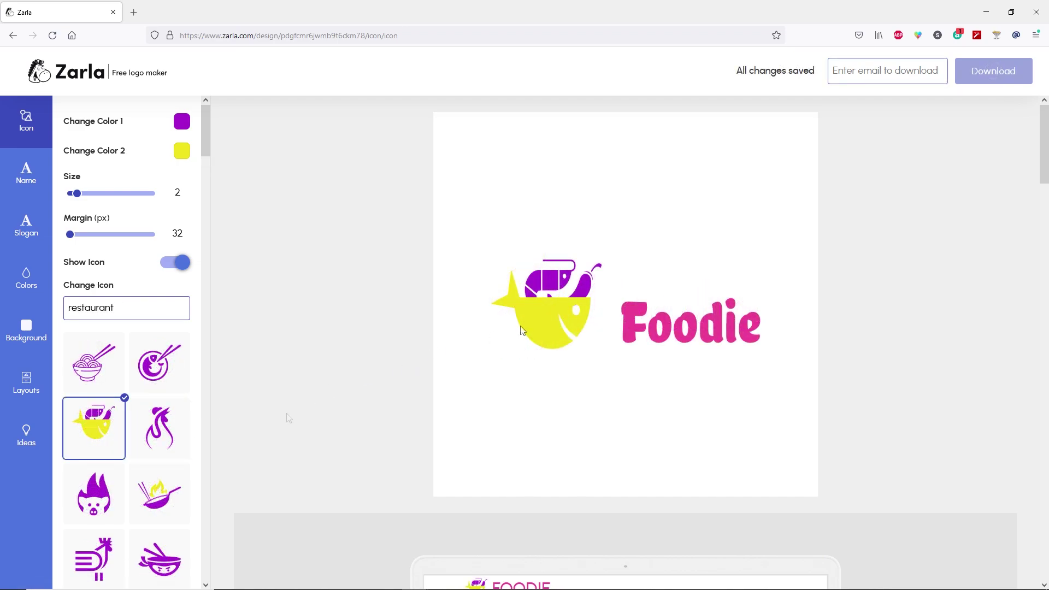
click(18, 192)
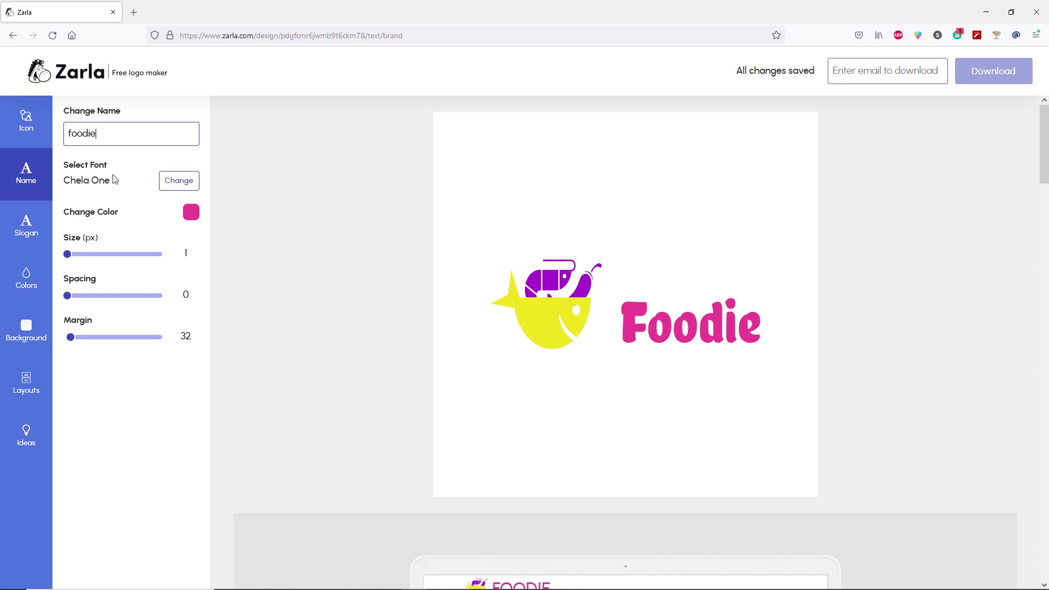
Step: Set the name font to Luckiest Guy Regular
click(169, 186)
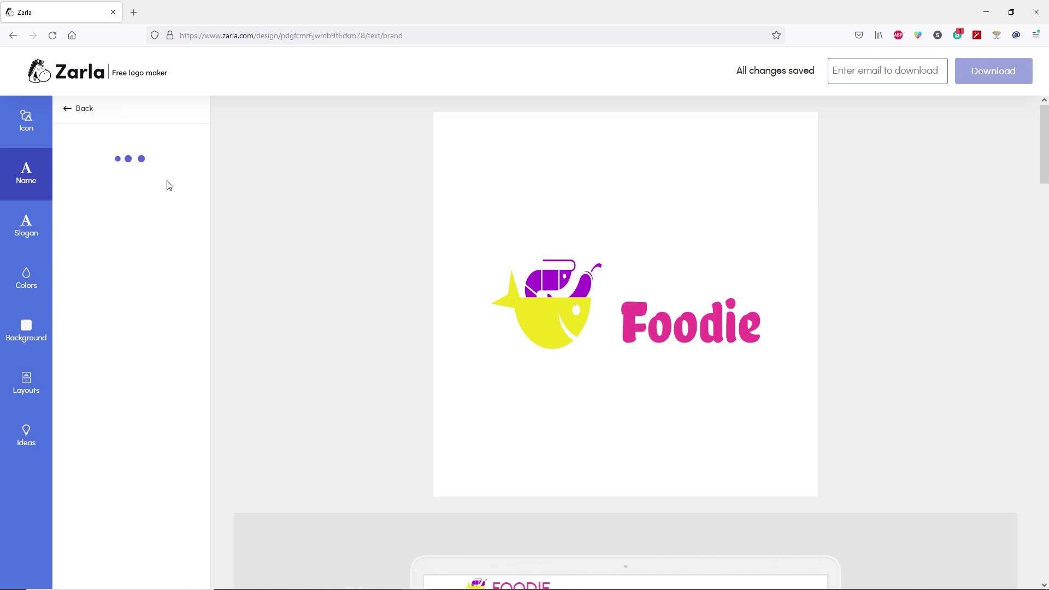
scroll(168, 187, down, 1)
scroll(167, 187, down, 12)
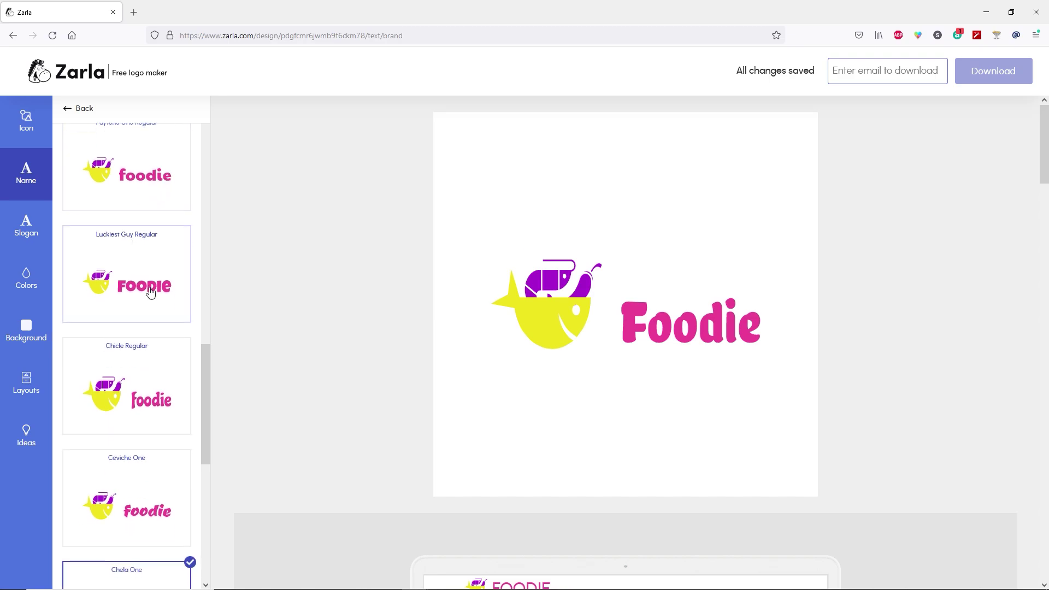
click(151, 293)
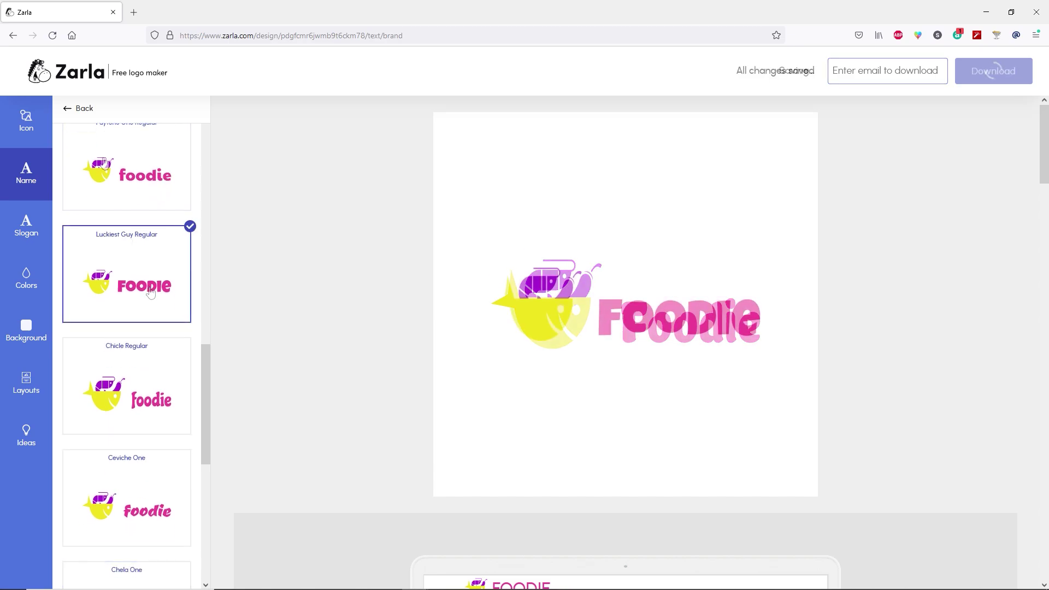
click(81, 110)
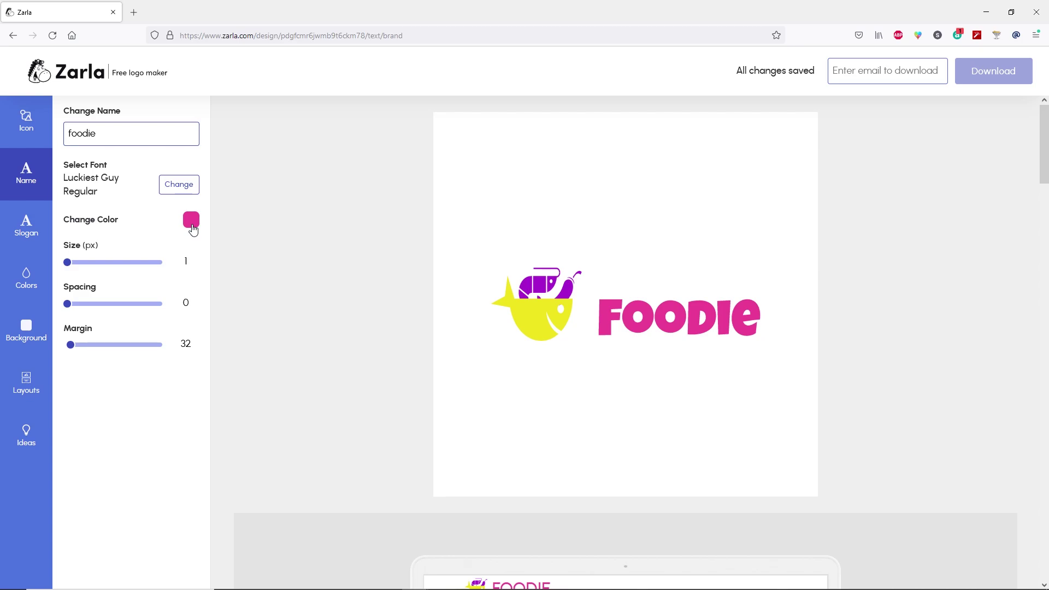
Step: Make the name purple (#A81BCD) with size 3 and letter spacing 12
click(192, 224)
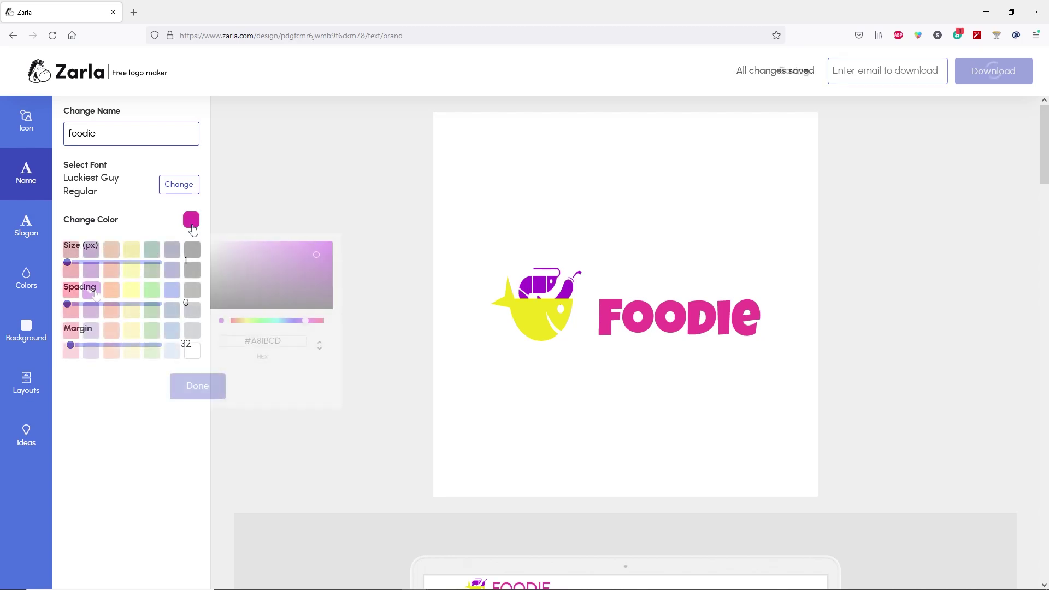
click(92, 291)
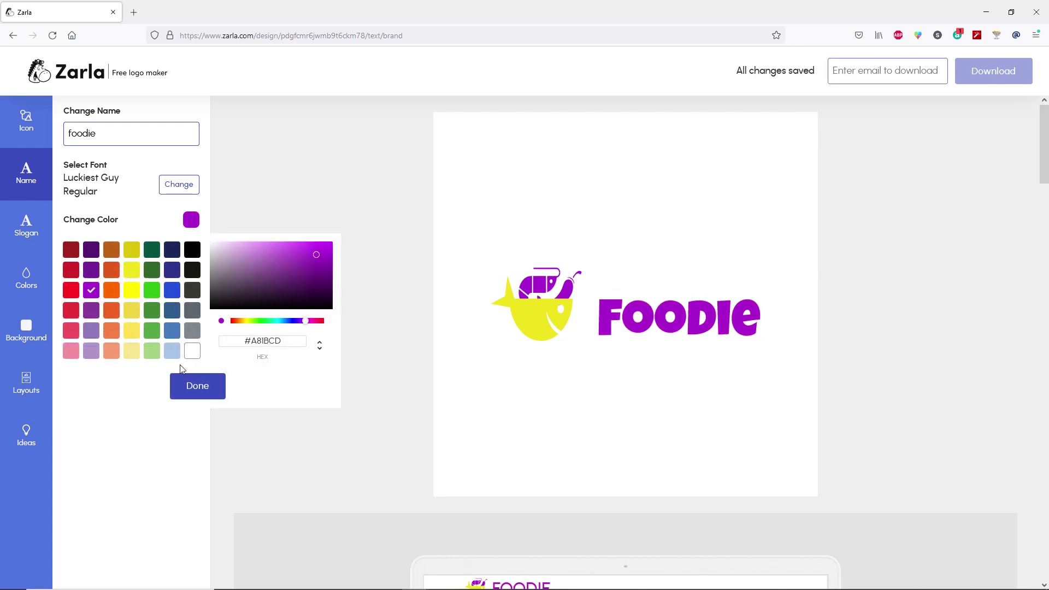
click(197, 386)
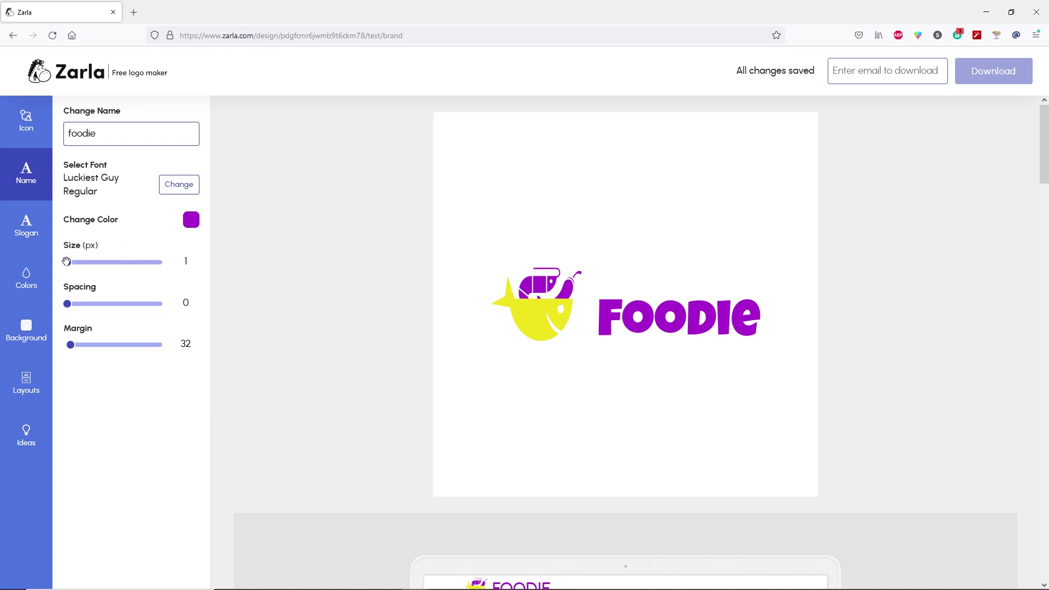
drag(67, 262, 88, 262)
drag(68, 304, 69, 304)
Step: Widen the name margin to 38 and add the slogan 'Best food ever'
drag(71, 345, 72, 345)
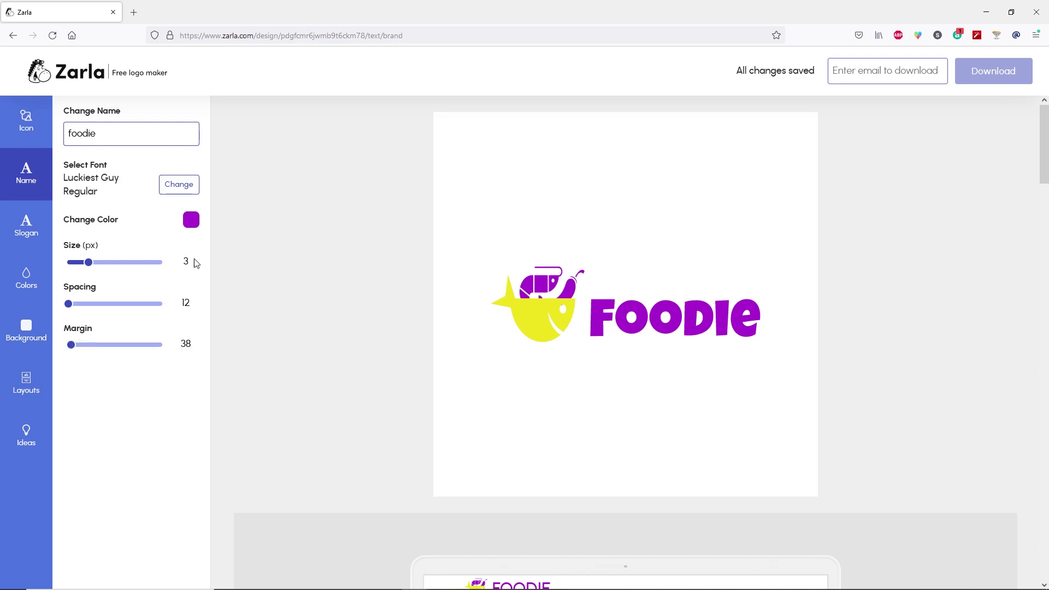
click(25, 232)
click(99, 133)
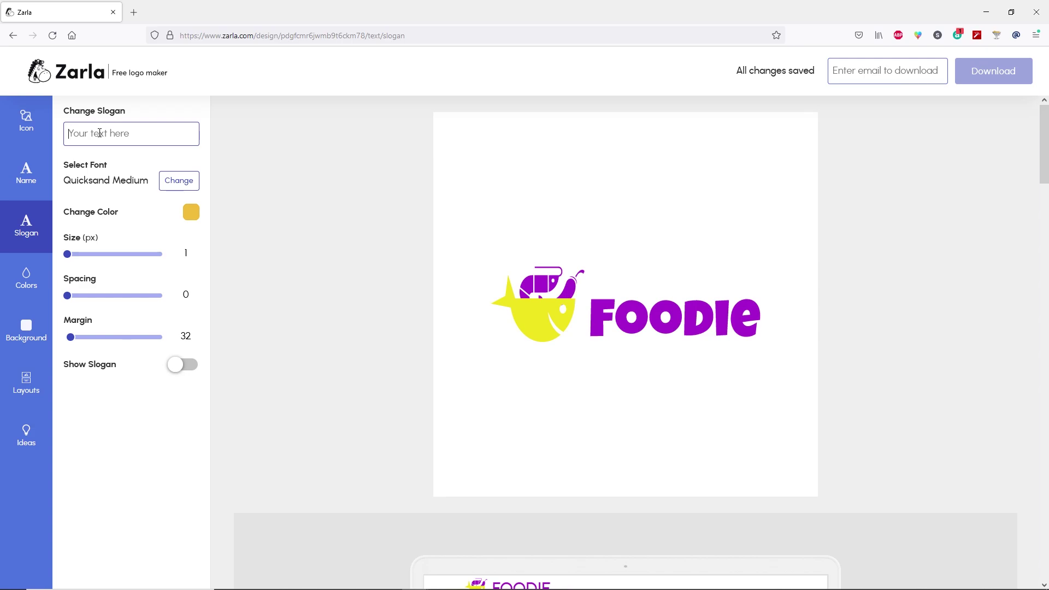
text(Best food ever)
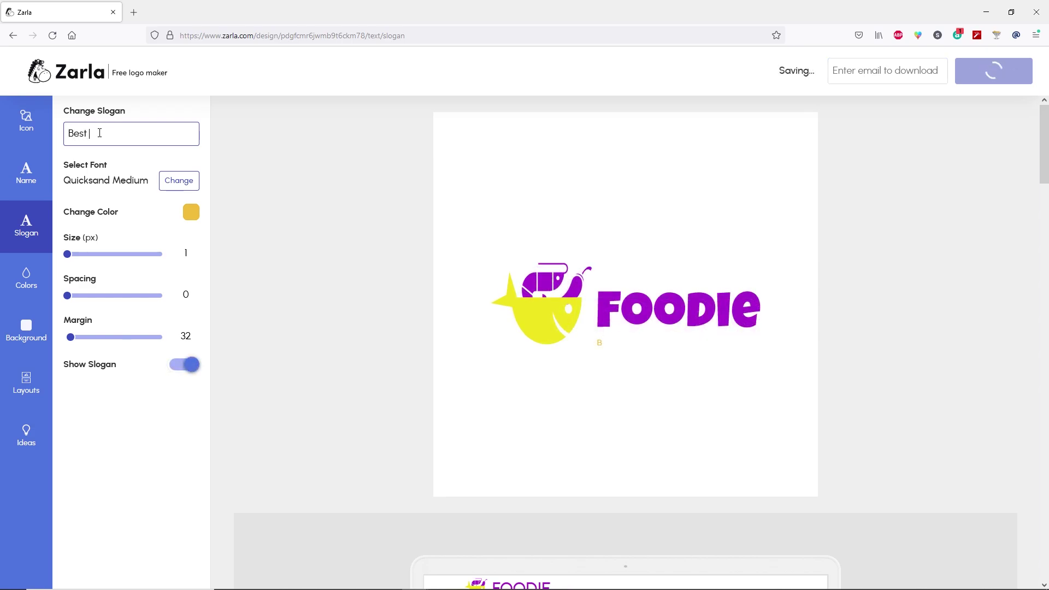
Step: Make the slogan text purple
click(191, 212)
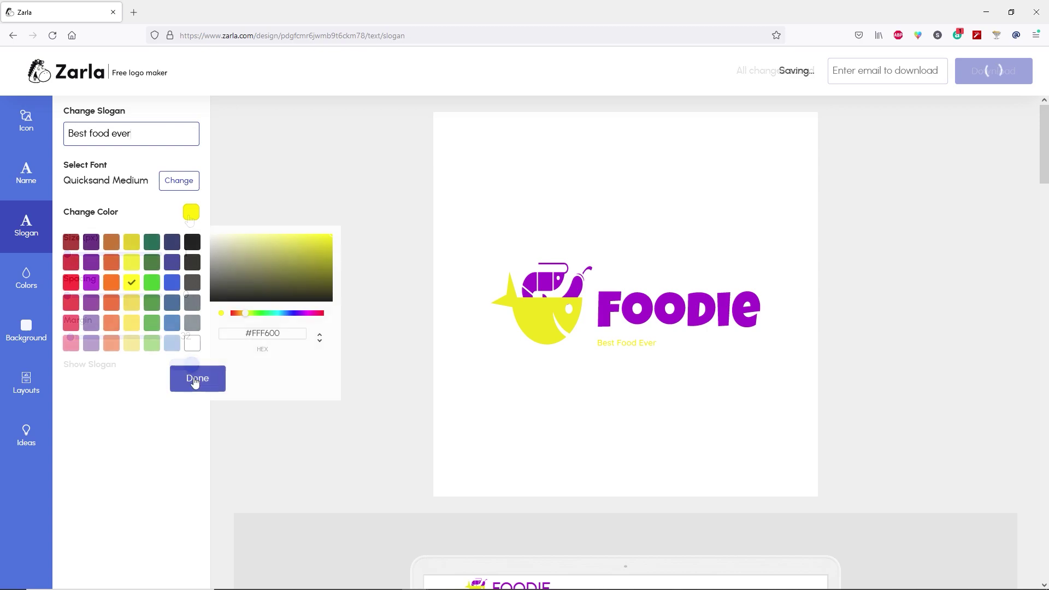
click(91, 263)
click(197, 378)
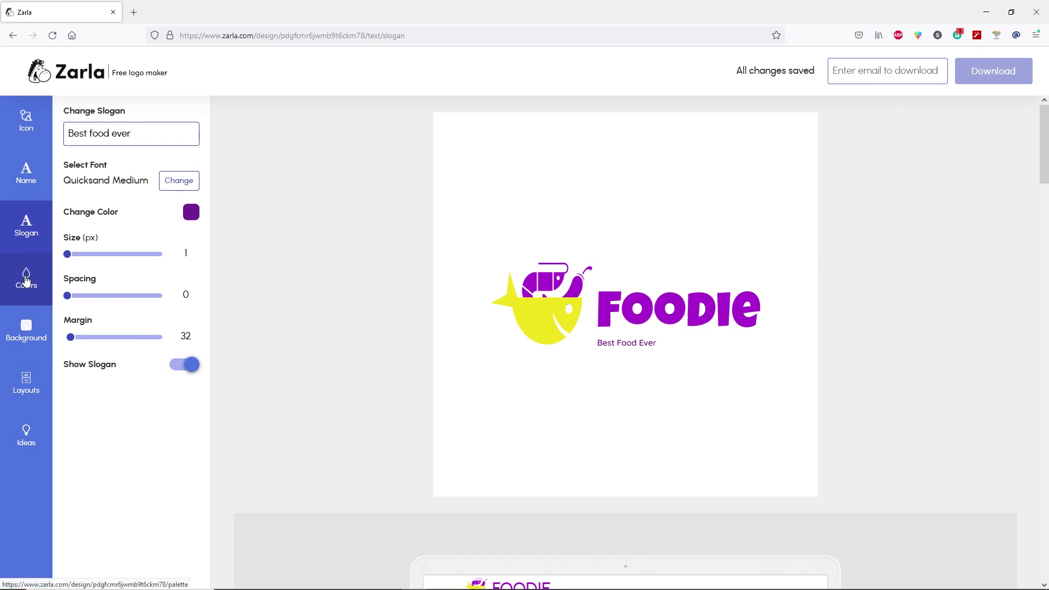
click(26, 280)
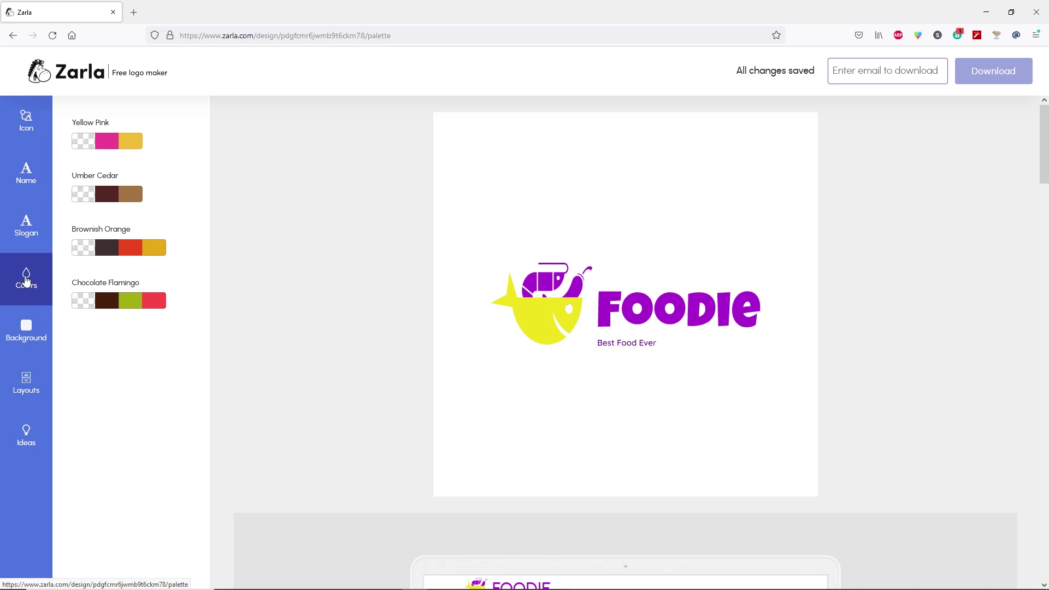
Step: Try the Yellow Pink and Umber Cedar palettes, then apply Brownish Orange
click(132, 147)
click(131, 203)
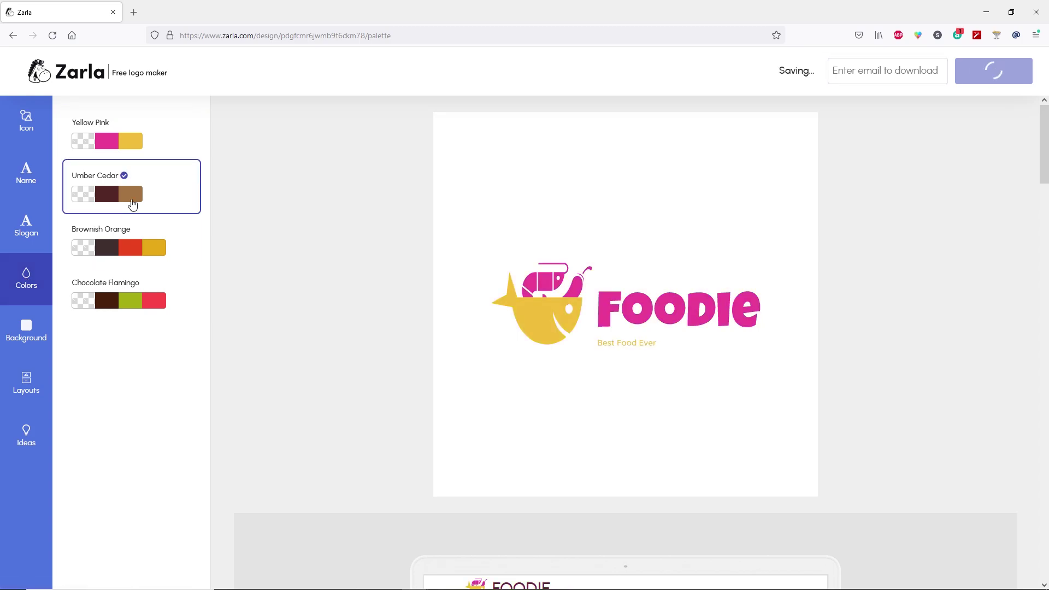
click(134, 265)
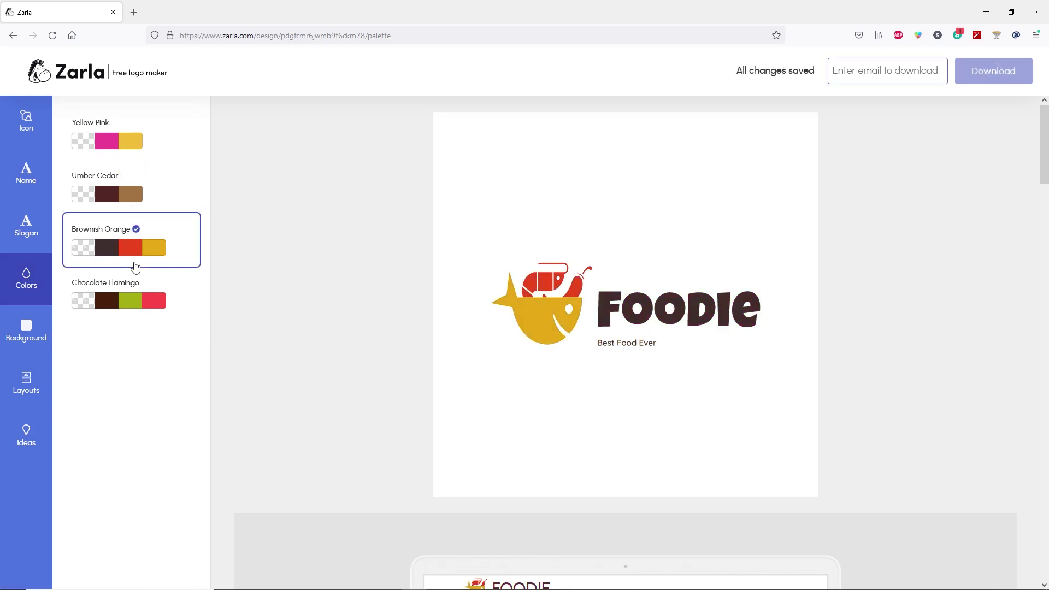
Step: Briefly add a purple background, then switch the background off again
click(30, 348)
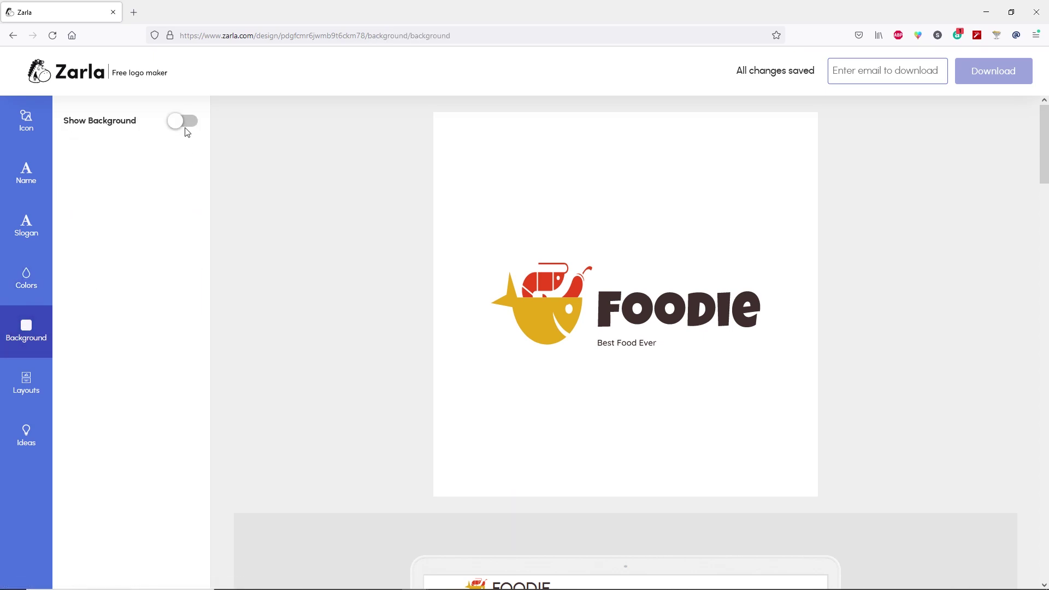
click(189, 130)
click(191, 126)
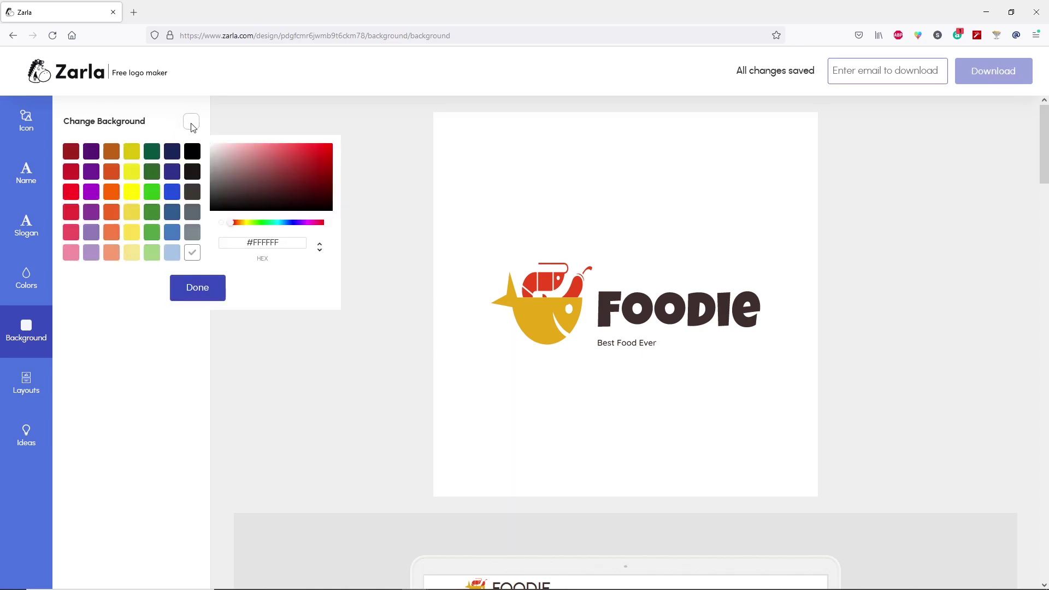
click(91, 212)
click(187, 296)
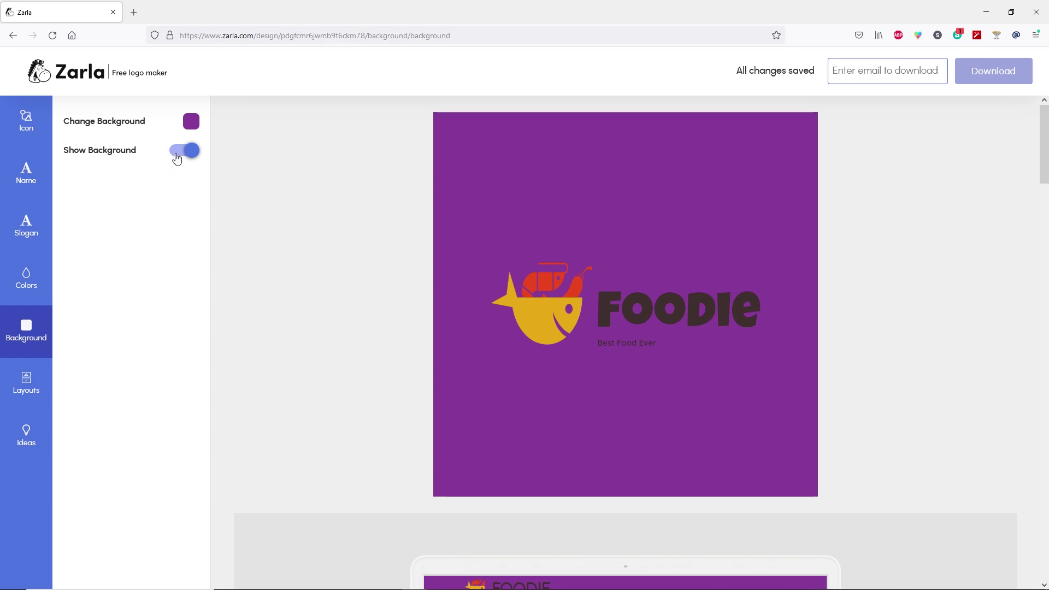
click(177, 158)
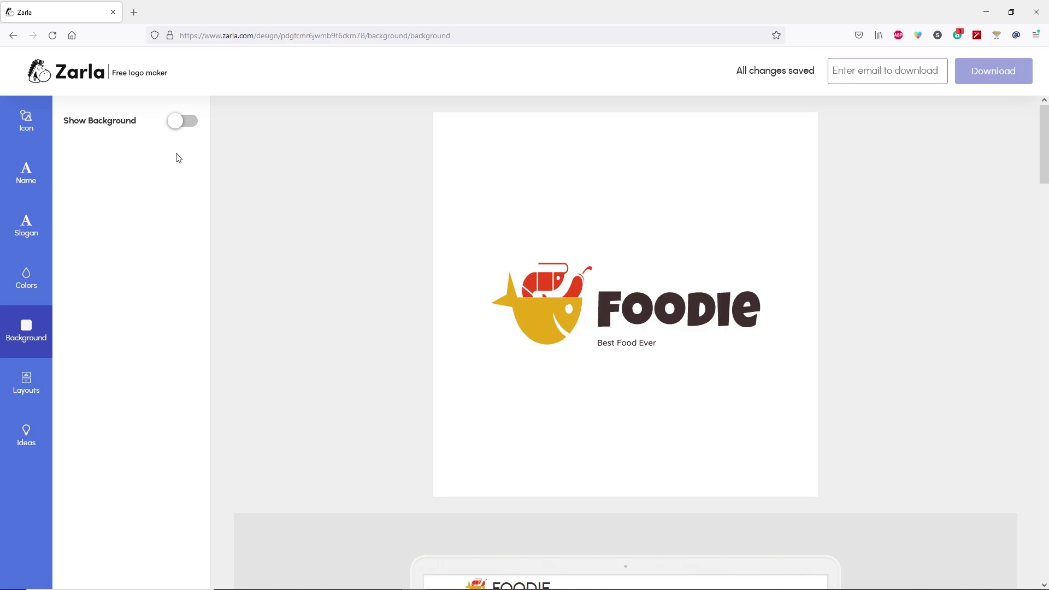
click(37, 393)
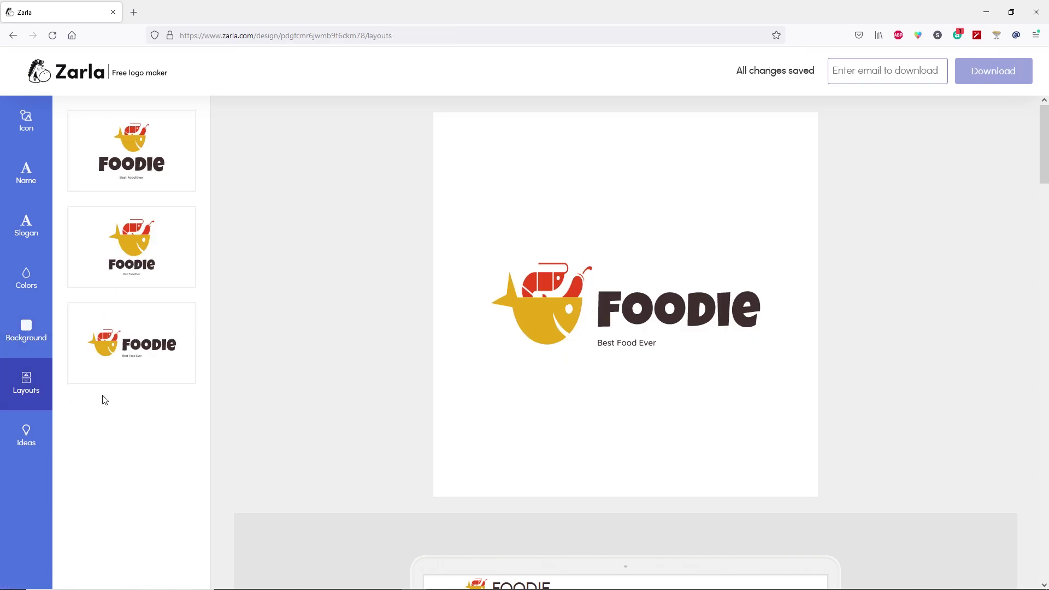
Step: Try the stacked layouts, then choose the horizontal layout with the icon left of the name
click(150, 162)
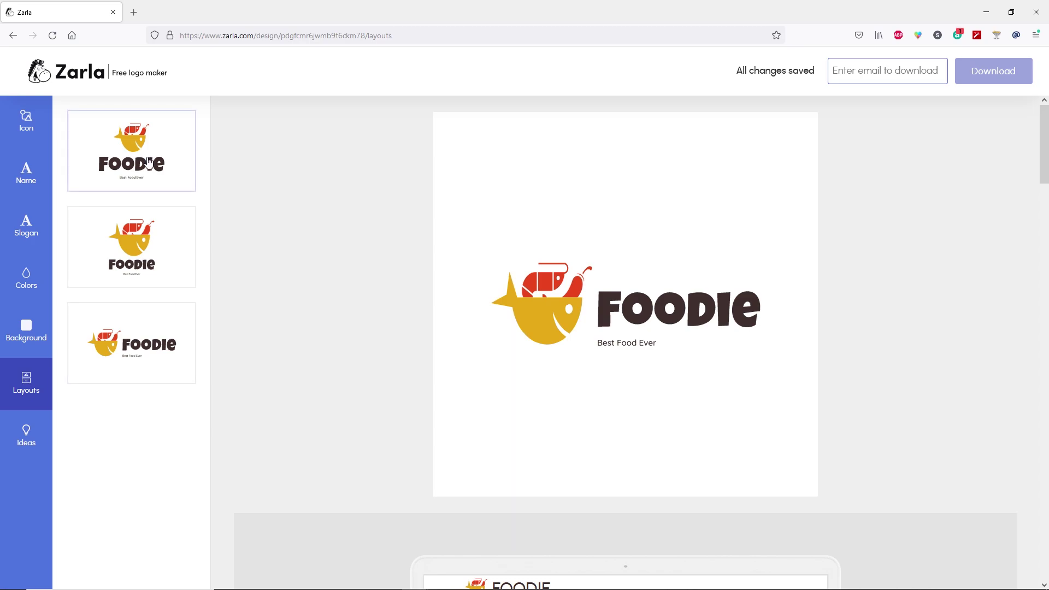
click(131, 246)
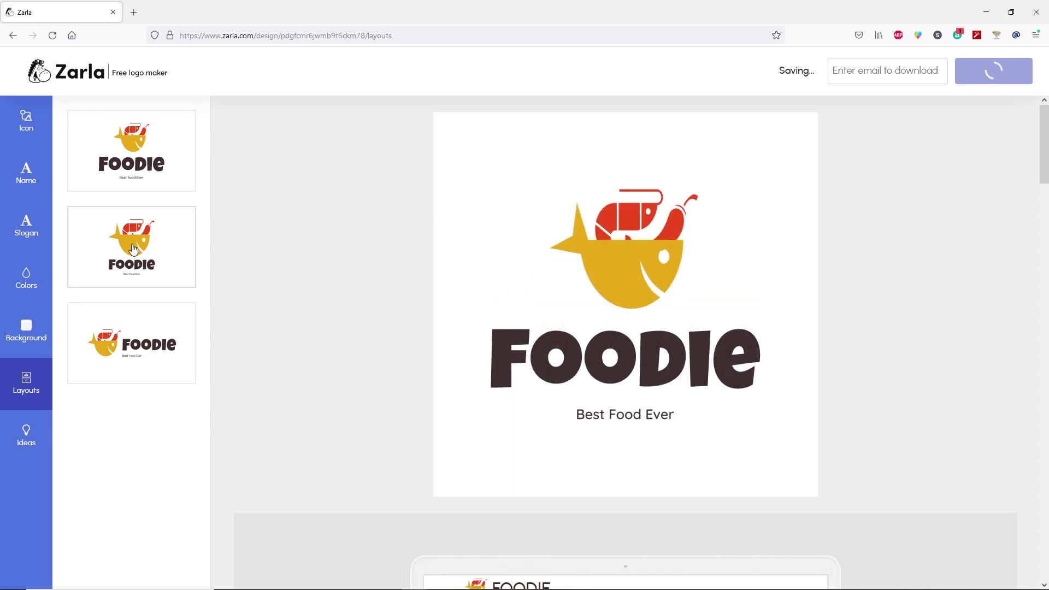
click(137, 347)
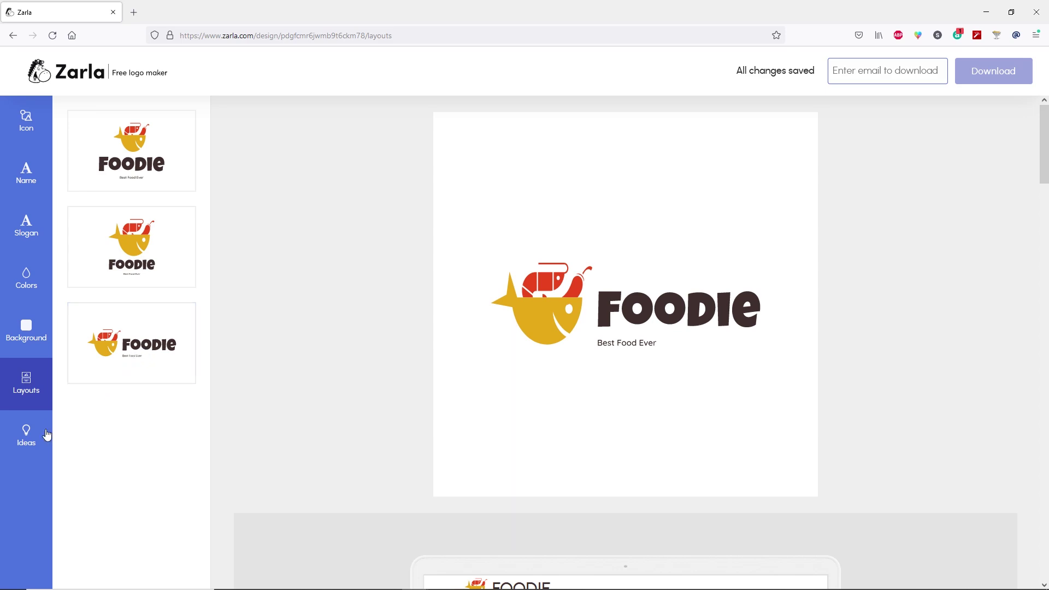
Step: Show Zarla's food logo ideas and scroll through the list
click(27, 437)
drag(205, 176, 205, 405)
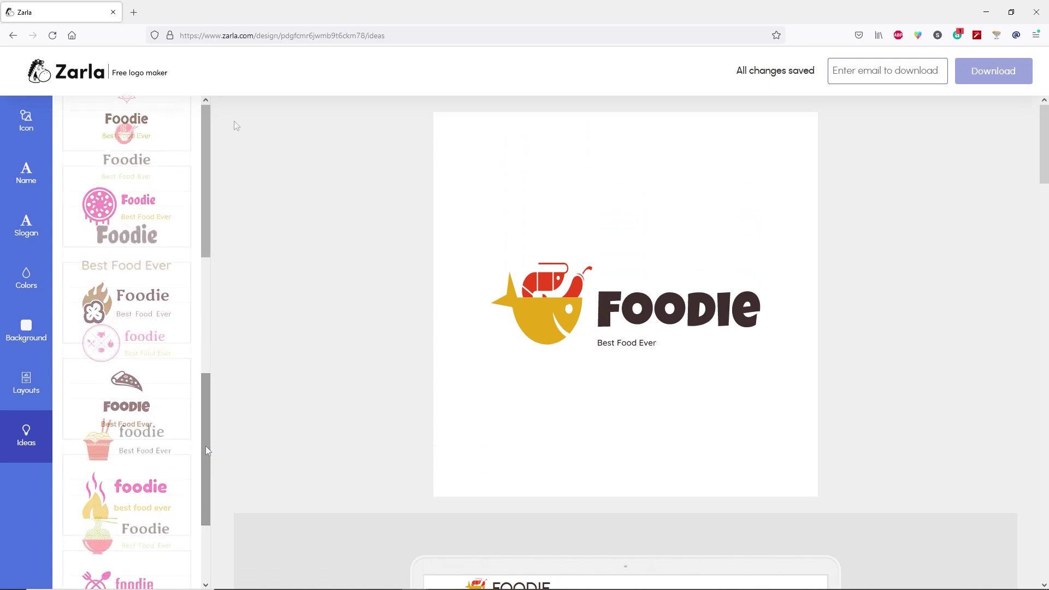
mouse_move(203, 129)
mouse_down()
mouse_move(200, 483)
mouse_move(213, 119)
mouse_up()
Step: Visit Pinterest in a new browser tab
click(134, 13)
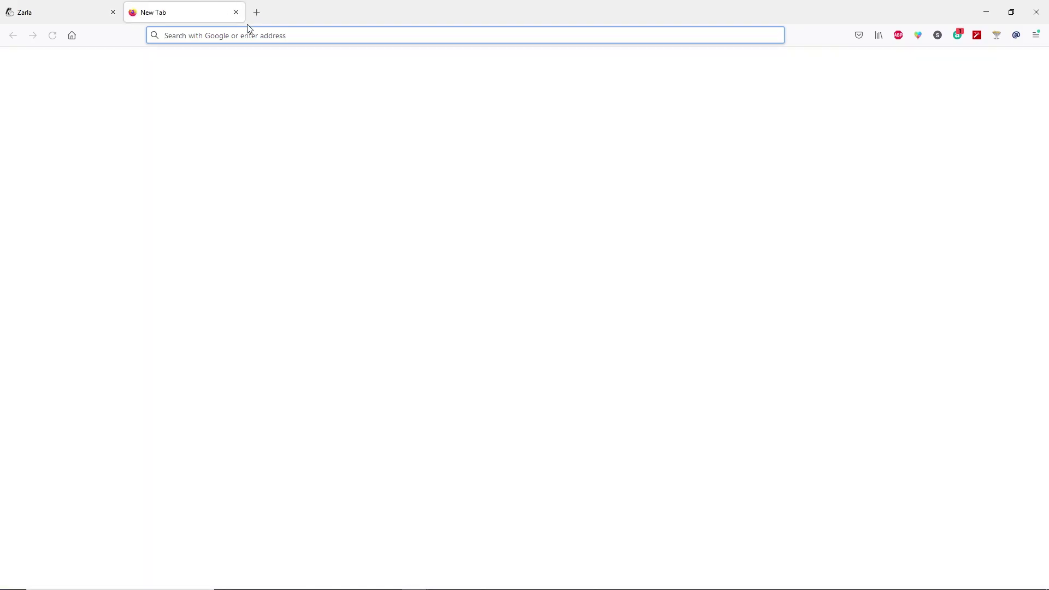
text(pinterest.com/)
key(Return)
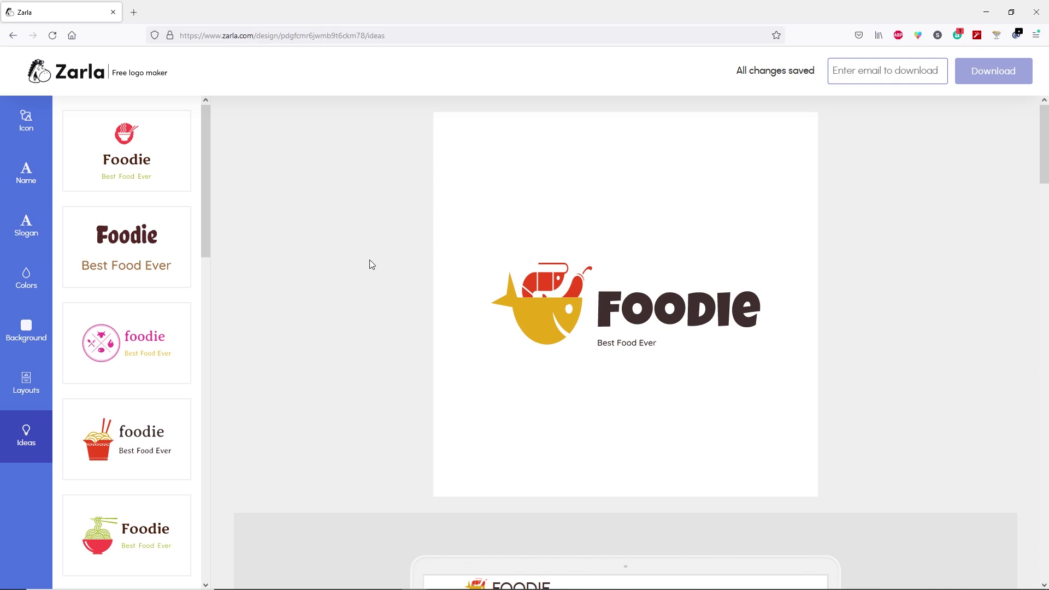
Step: Scroll down to the download form and paste your e-mail address
scroll(372, 265, down, 7)
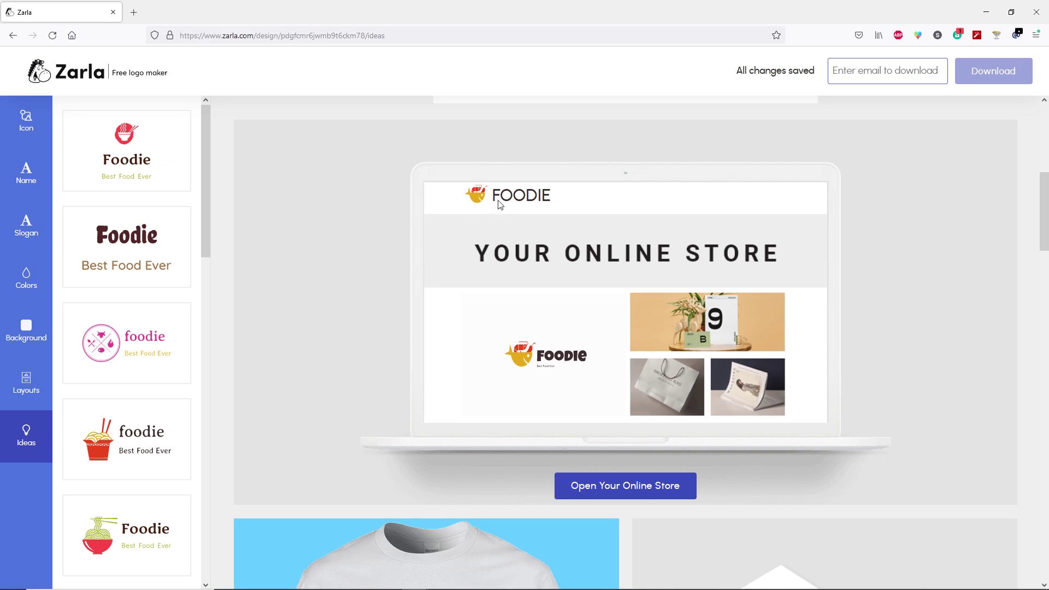
scroll(342, 250, down, 4)
scroll(342, 255, down, 3)
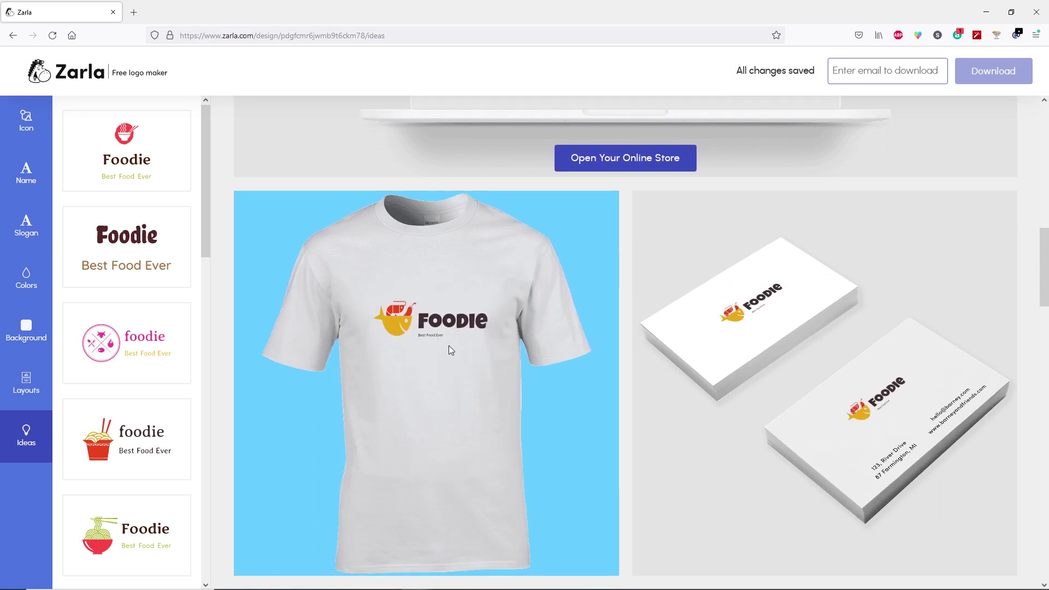
scroll(448, 346, down, 1)
scroll(838, 362, down, 10)
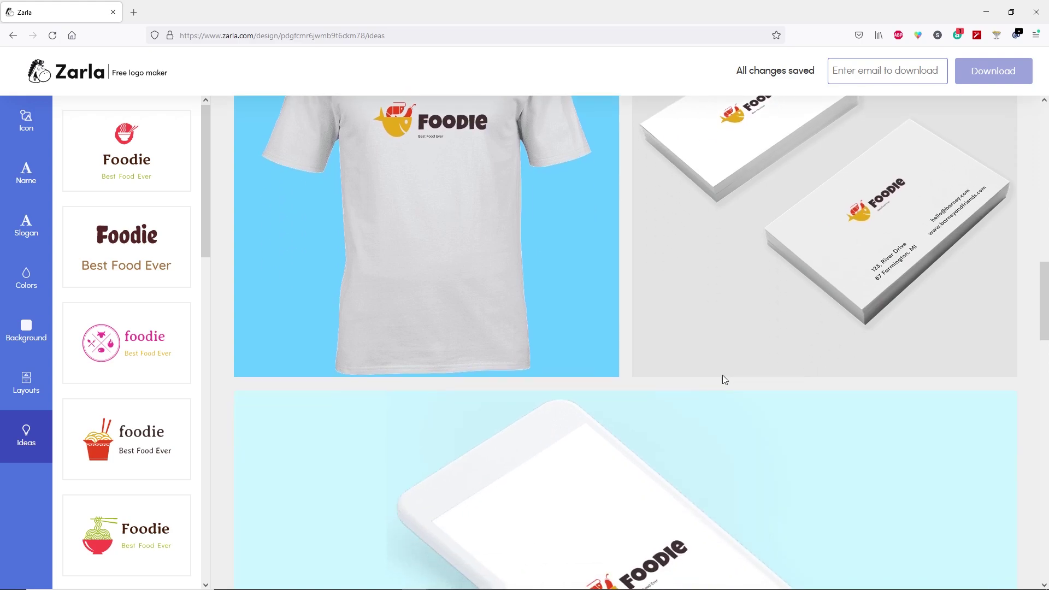
scroll(629, 290, up, 2)
scroll(630, 292, down, 9)
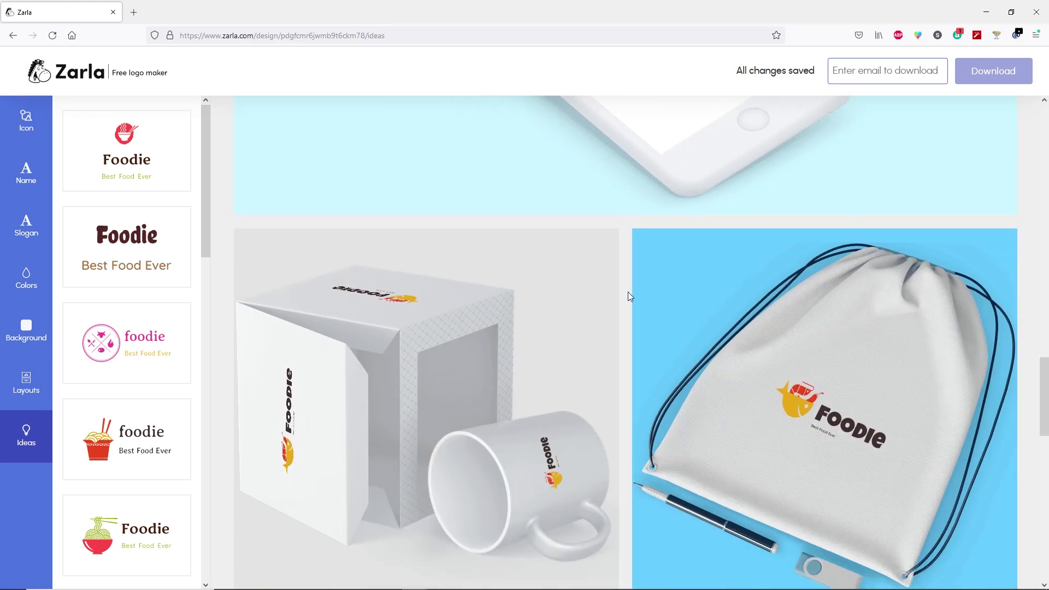
scroll(599, 317, down, 5)
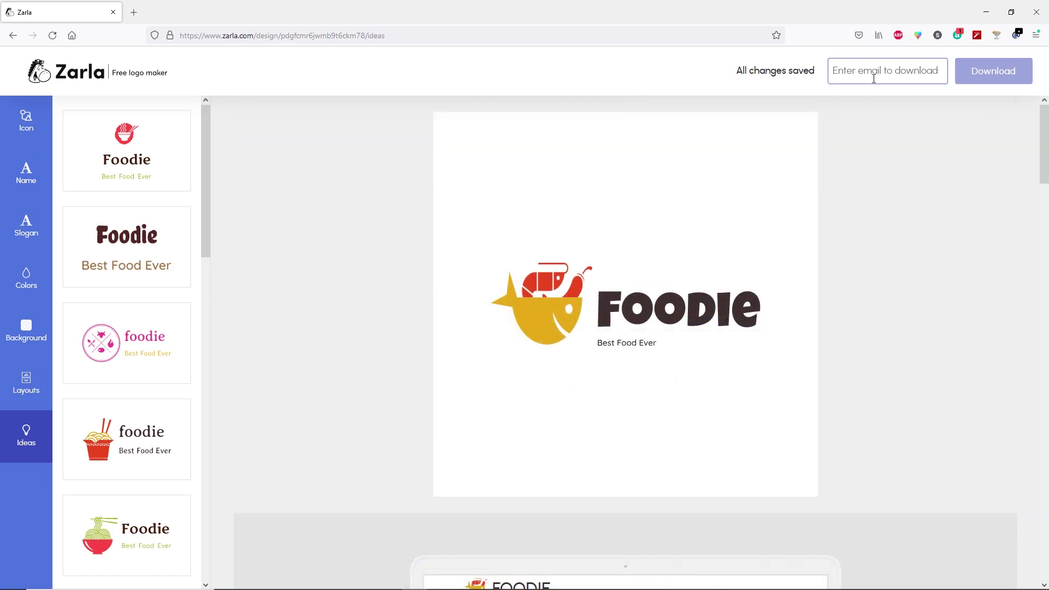
key(ctrl+v)
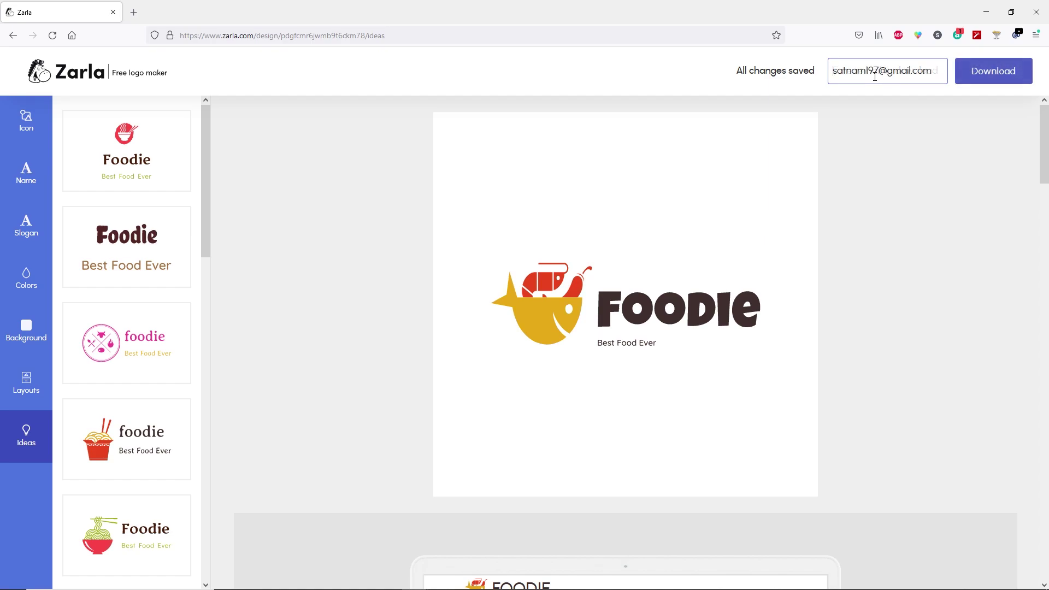
Step: Request the logo files and follow Download Logo Files in Zarla's Gmail message
click(978, 76)
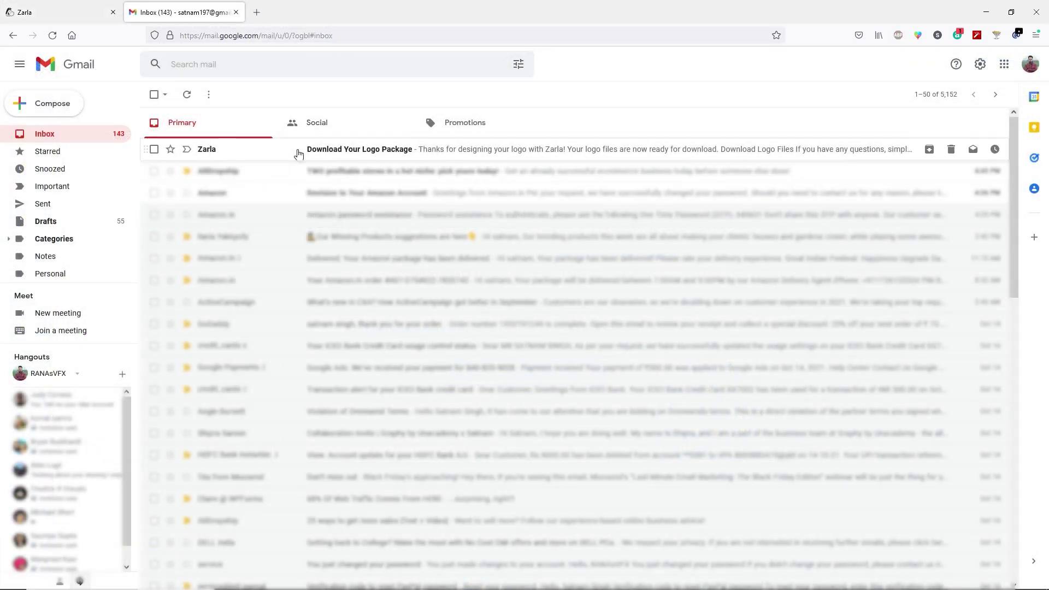
click(327, 154)
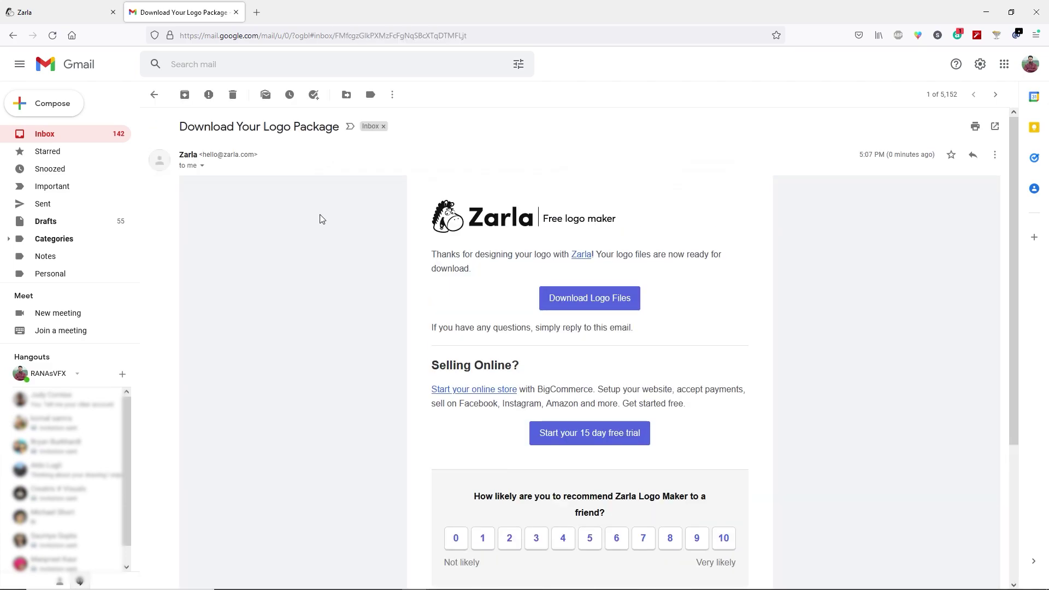
click(598, 305)
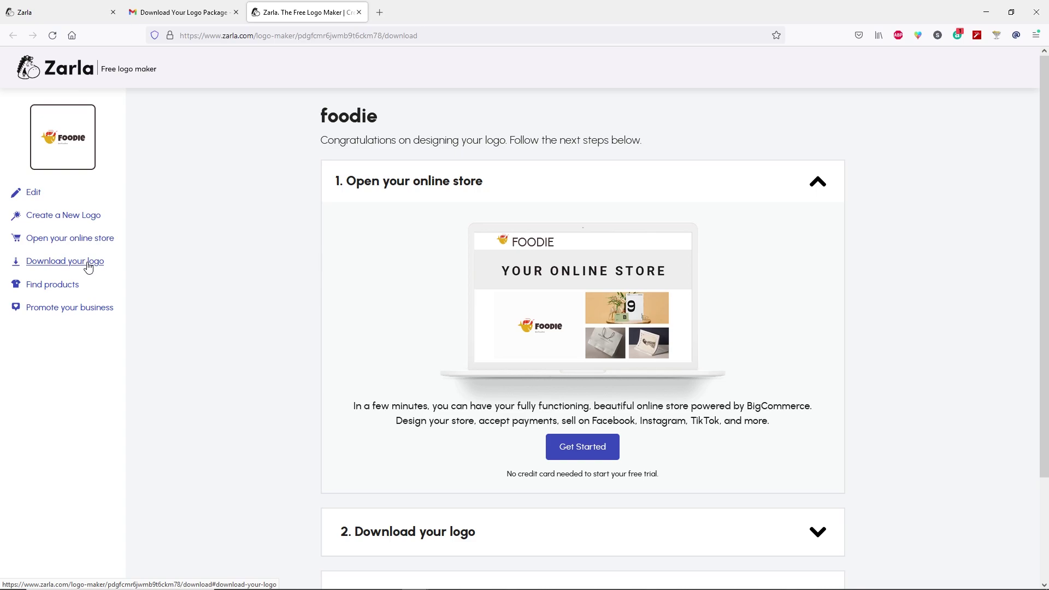
Step: Save the Original.svg and Black on White.svg logo files to disk
click(88, 266)
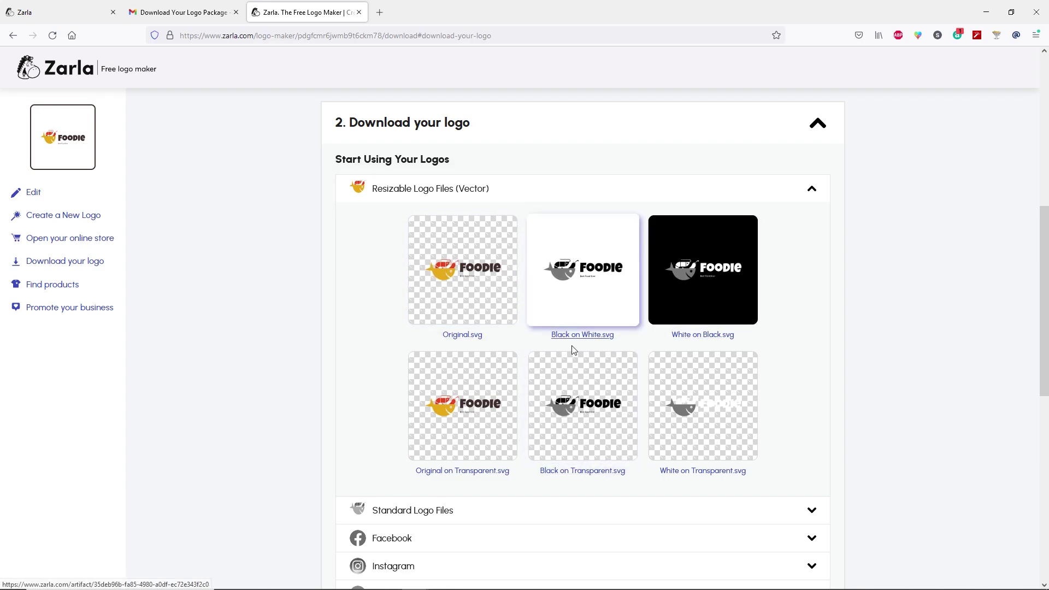
click(462, 276)
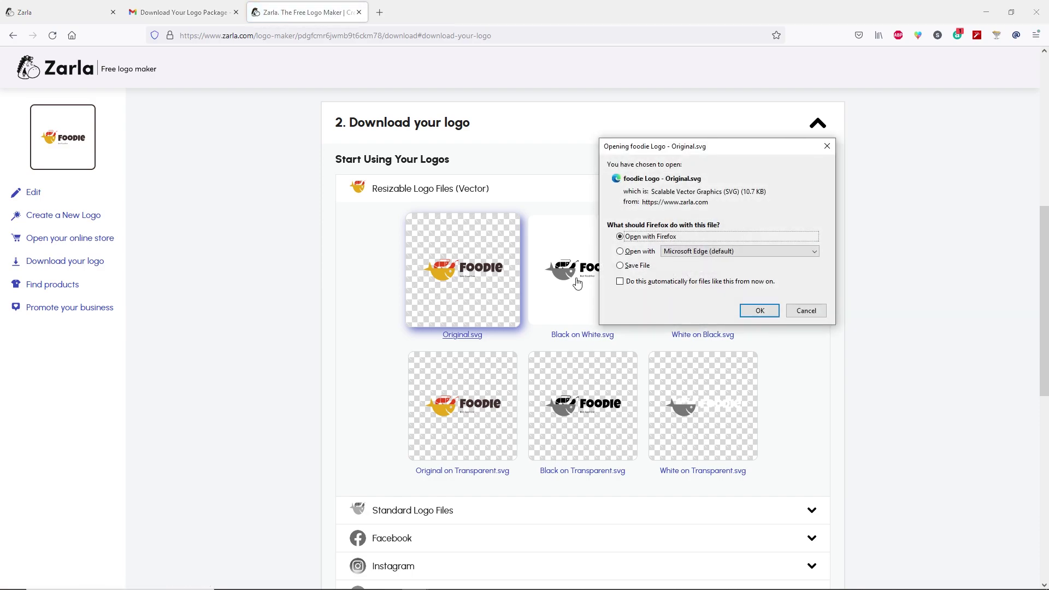
click(634, 266)
click(760, 312)
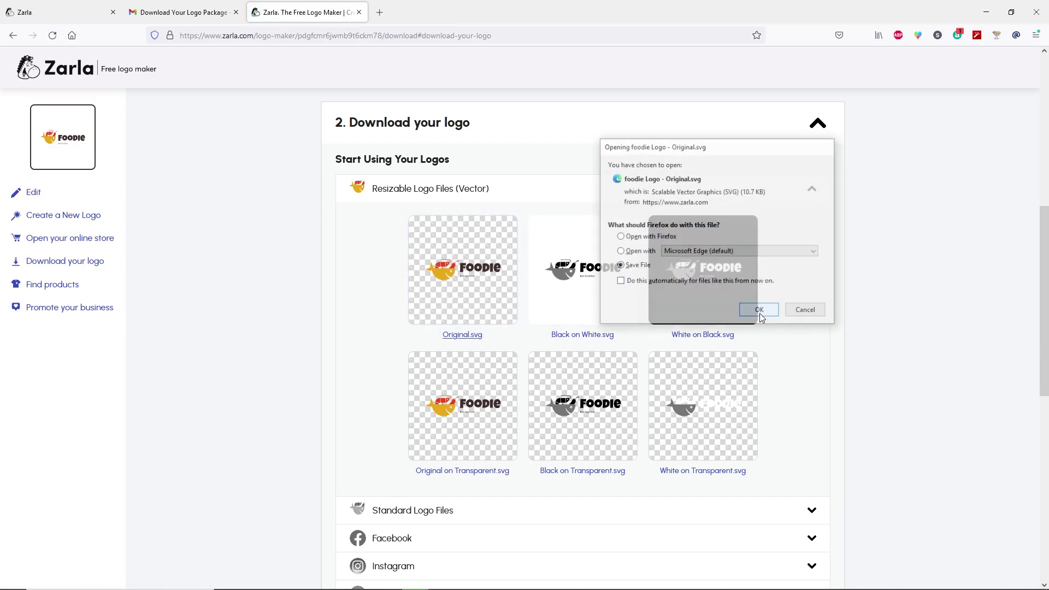
click(592, 337)
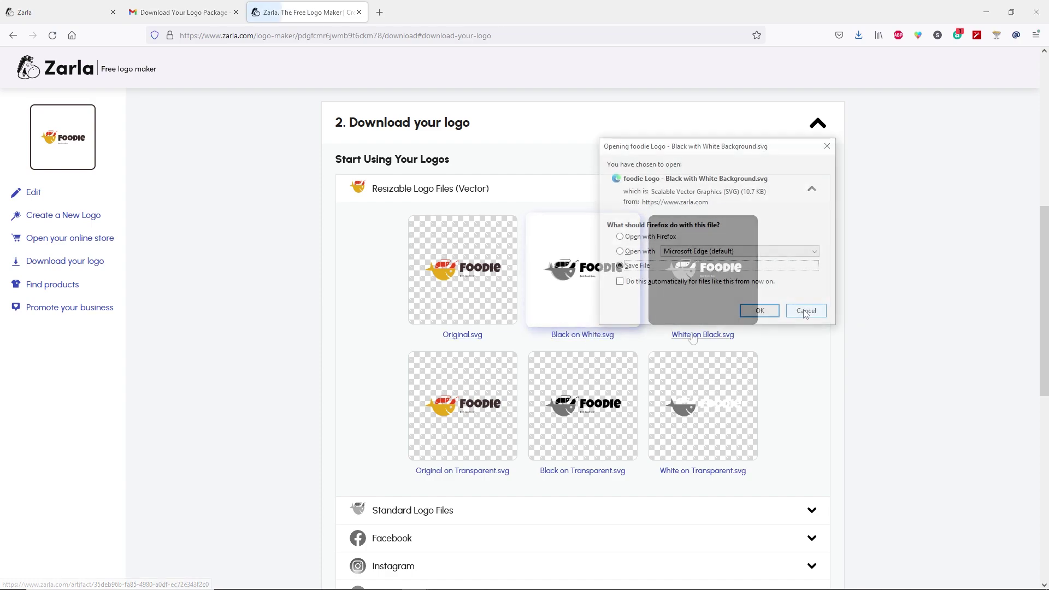
click(760, 311)
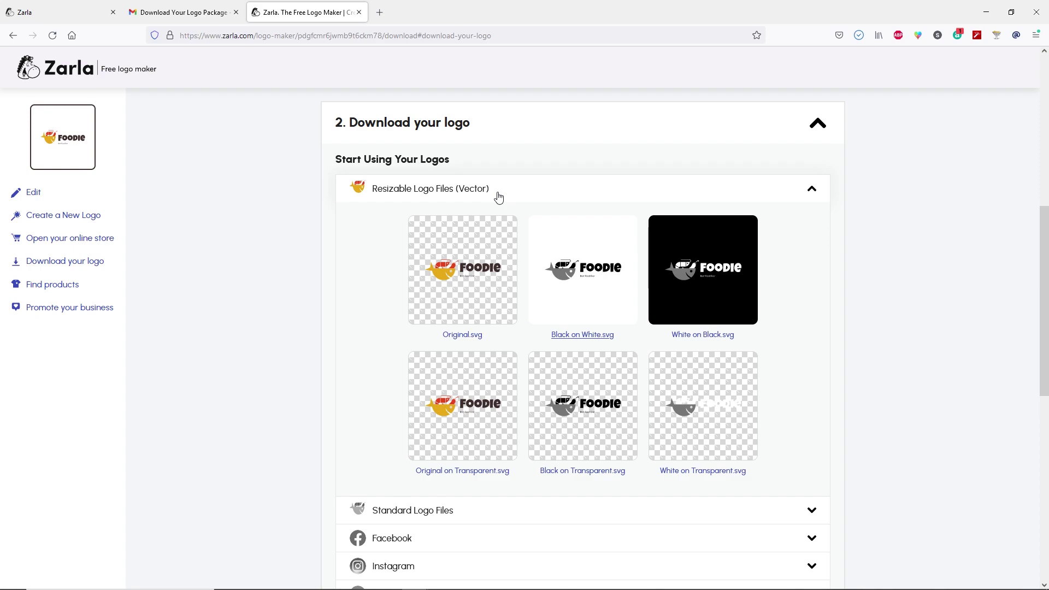
Step: Save the original 5000 x 5000 PNG from Standard Logo Files and open it from Downloads
scroll(485, 399, down, 4)
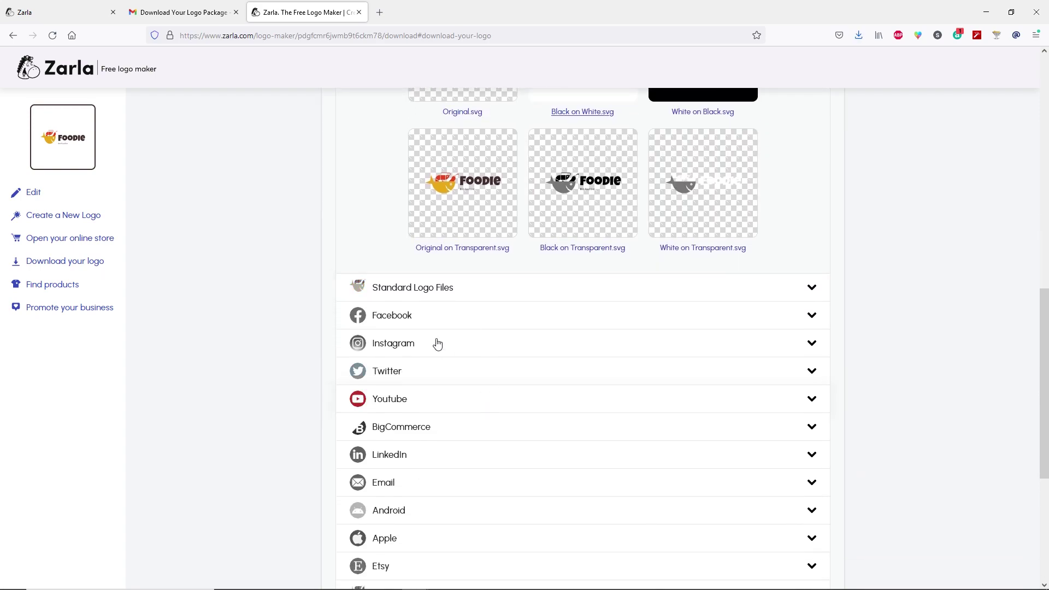
click(477, 295)
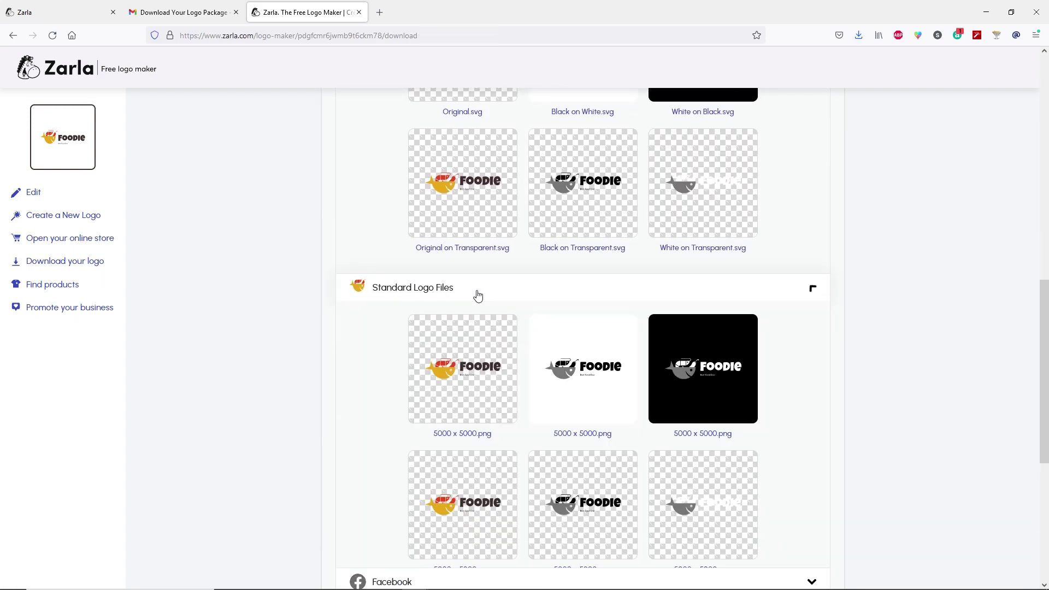
scroll(437, 300, down, 1)
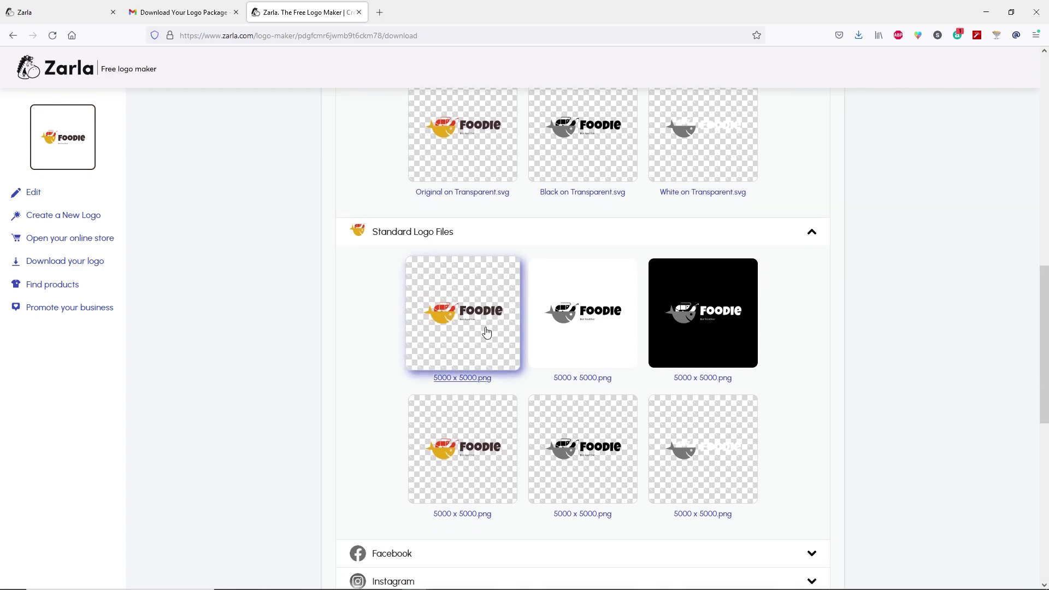
click(469, 330)
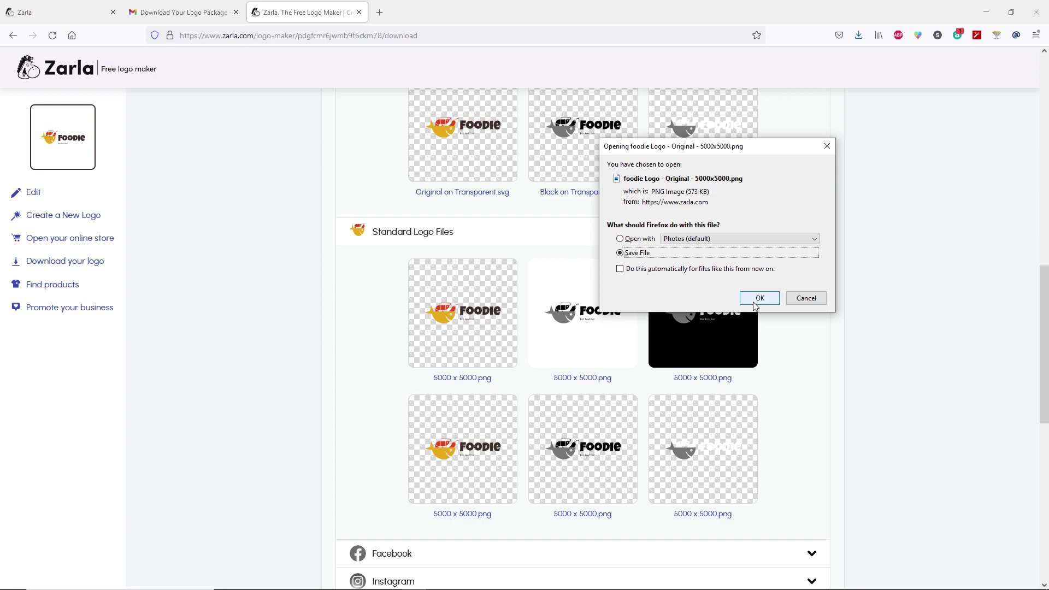
click(763, 302)
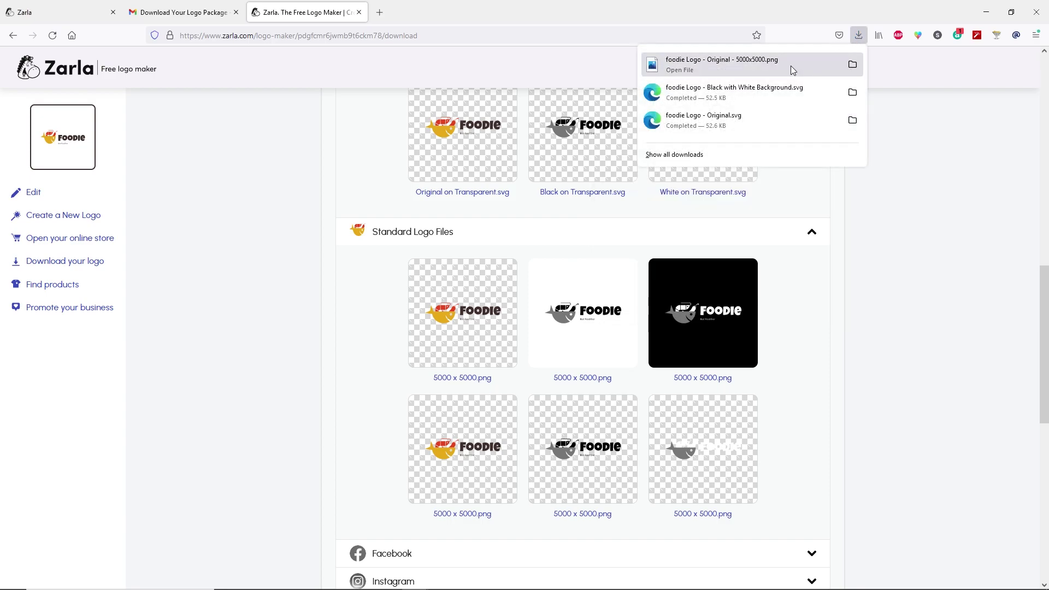
click(815, 66)
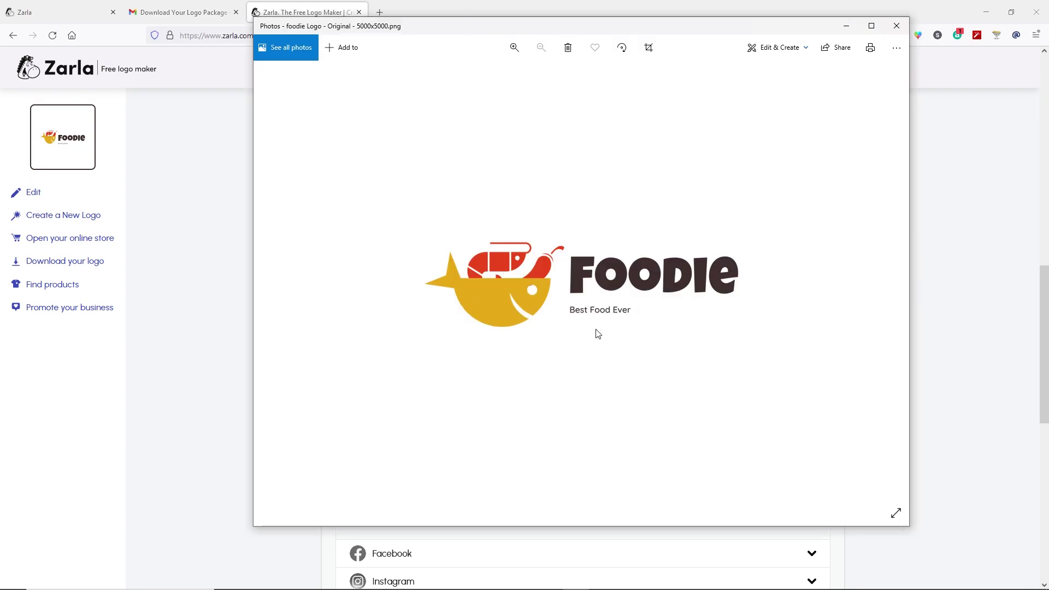